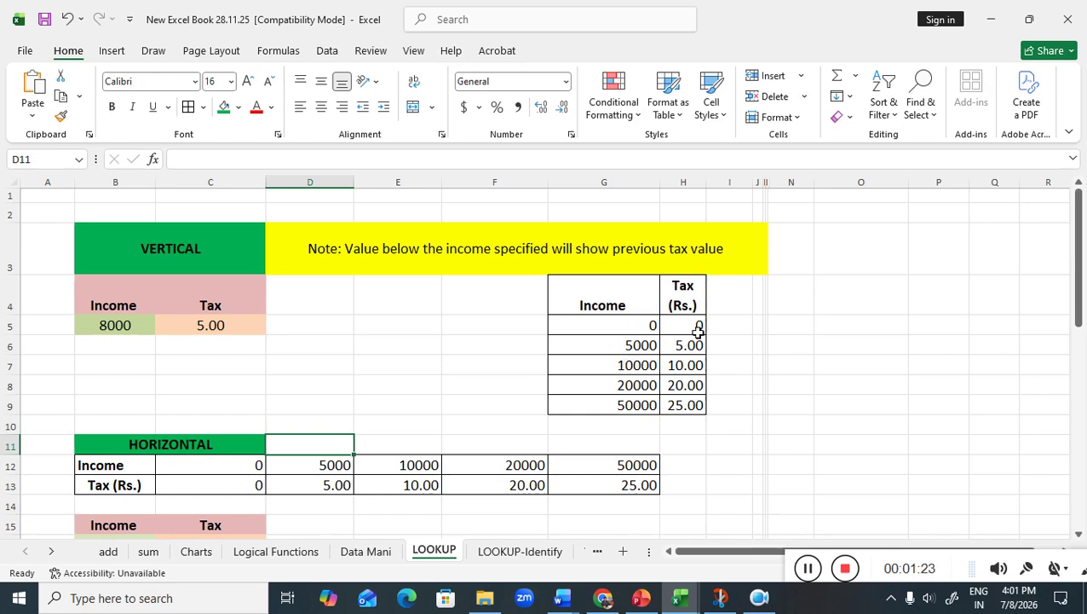
Examine the income and tax pairs in the vertical table and the tax lookup formula in C5
left_click(625, 347)
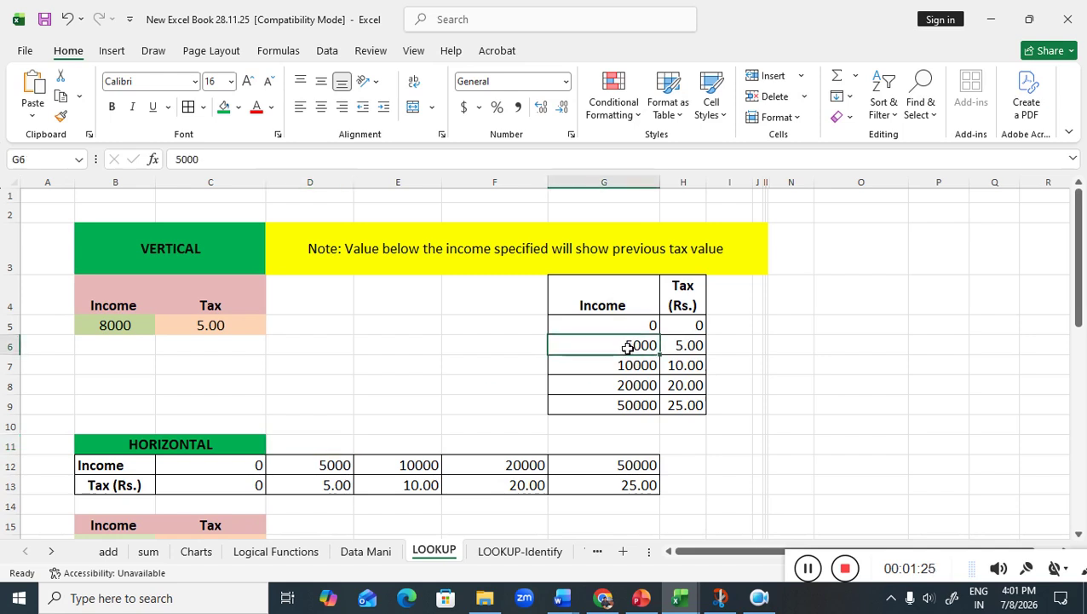
left_click(698, 347)
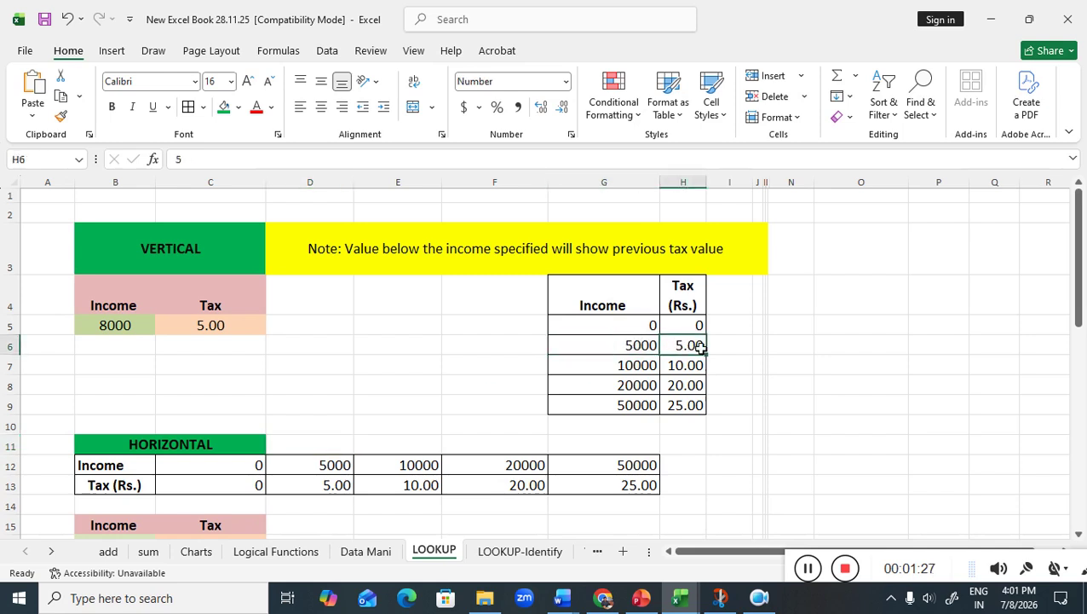
left_click(627, 371)
key("Right")
key("Down")
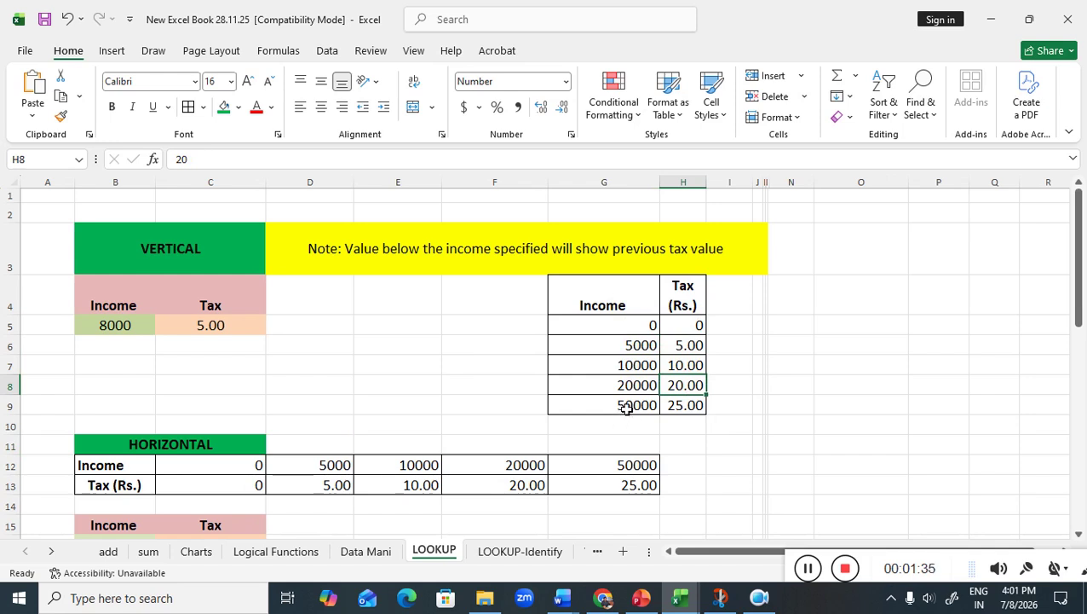
double_click(692, 406)
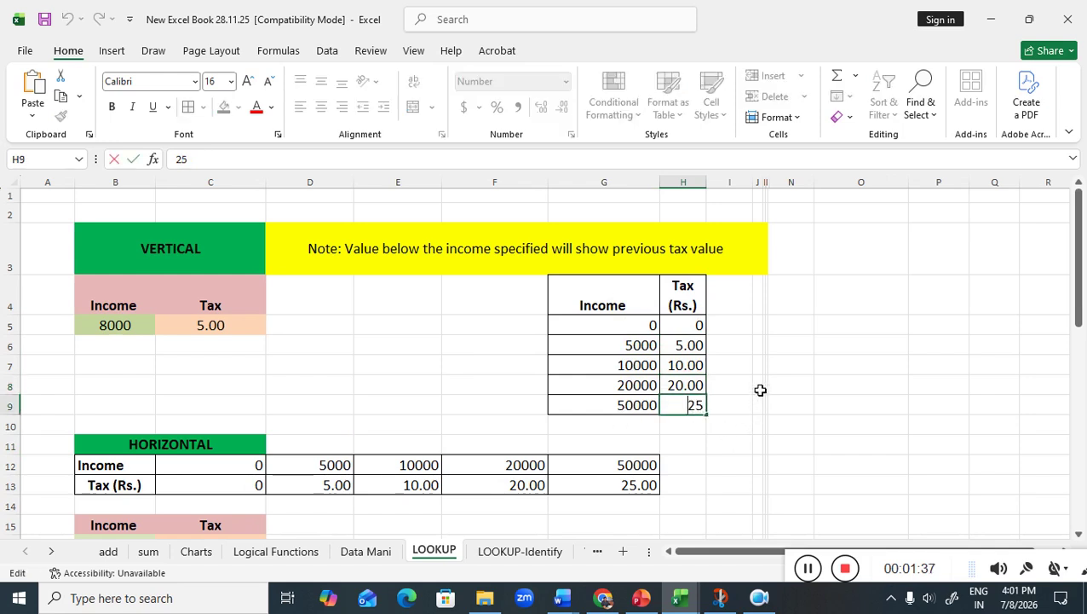
left_click(761, 389)
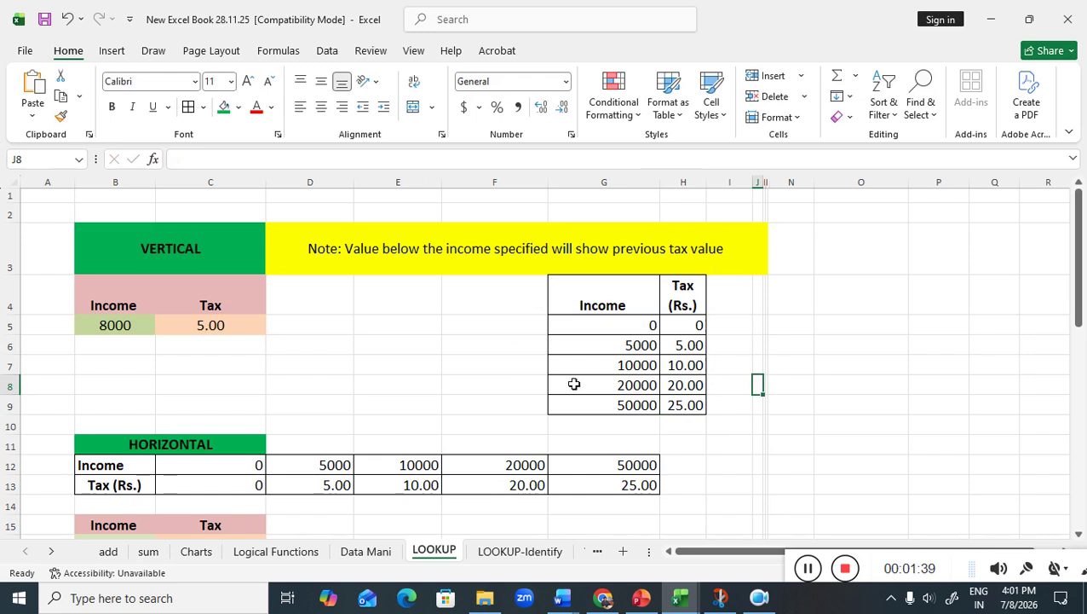
double_click(211, 329)
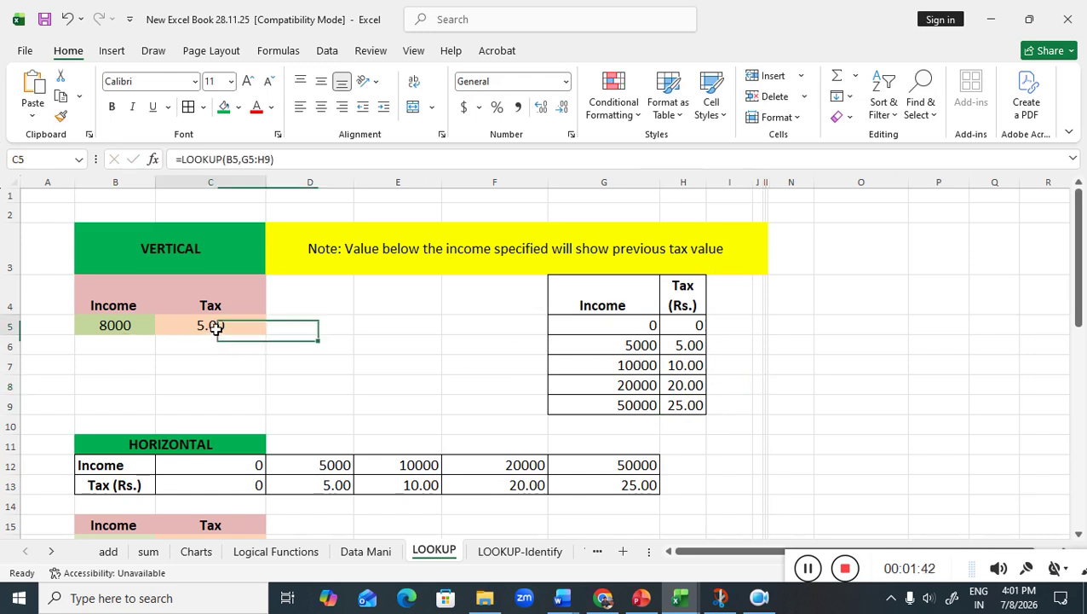
left_click(252, 376)
Clear the vertical lookup's income in B5, enter 10000, and inspect the LOOKUP formula in C5
double_click(120, 326)
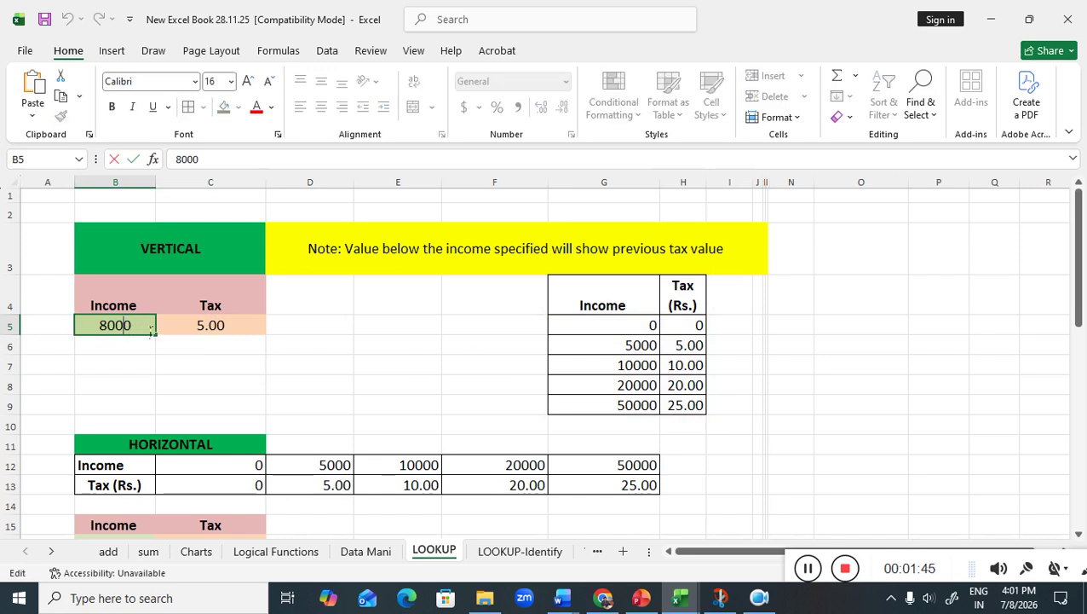
double_click(99, 327)
key("BackSpace")
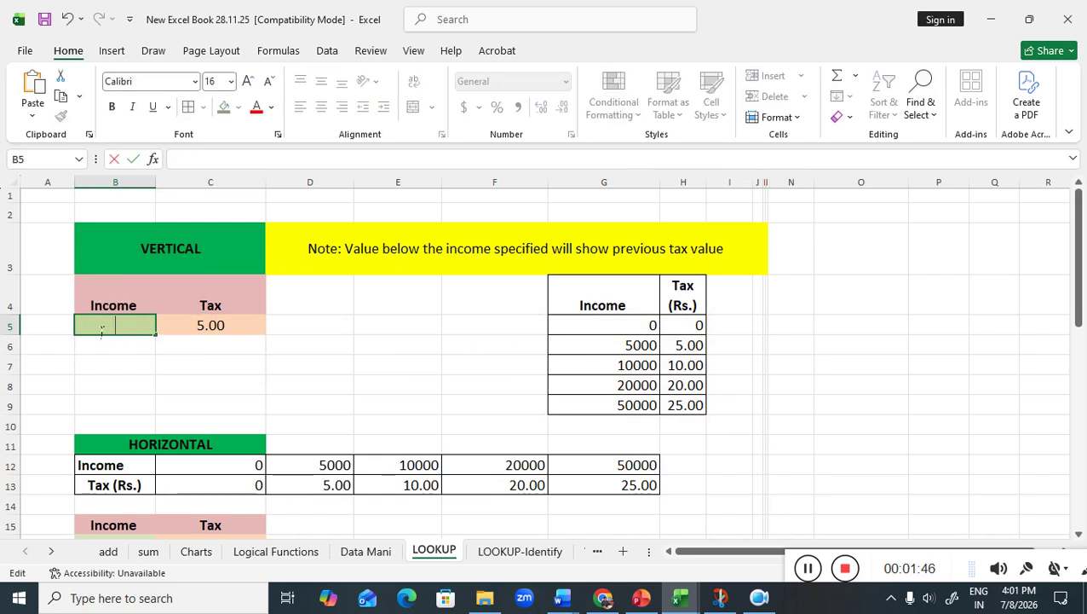
left_click(238, 331)
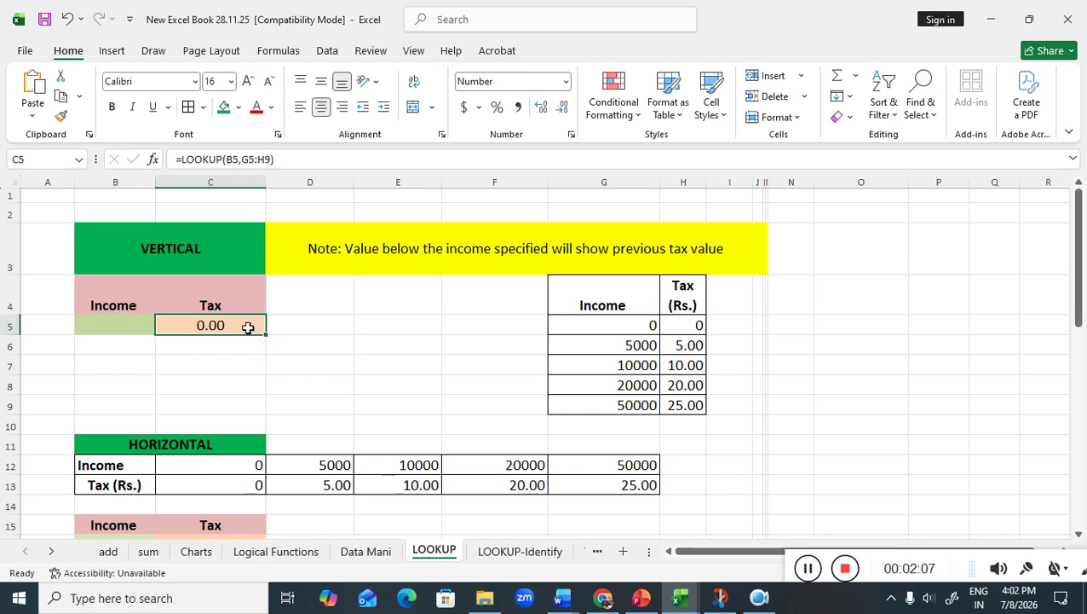
left_click(143, 326)
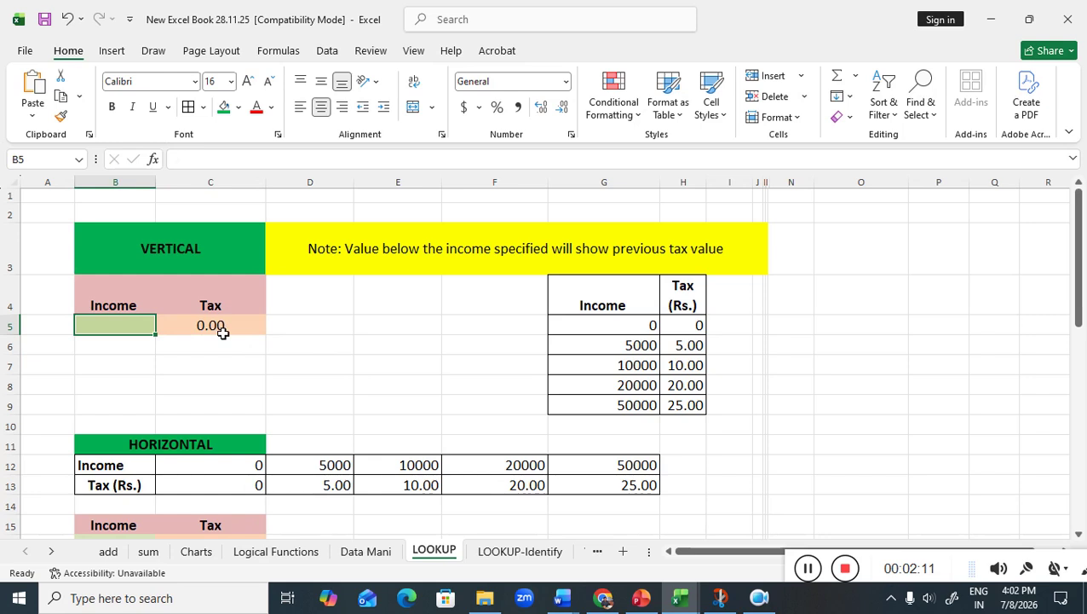
type("10000")
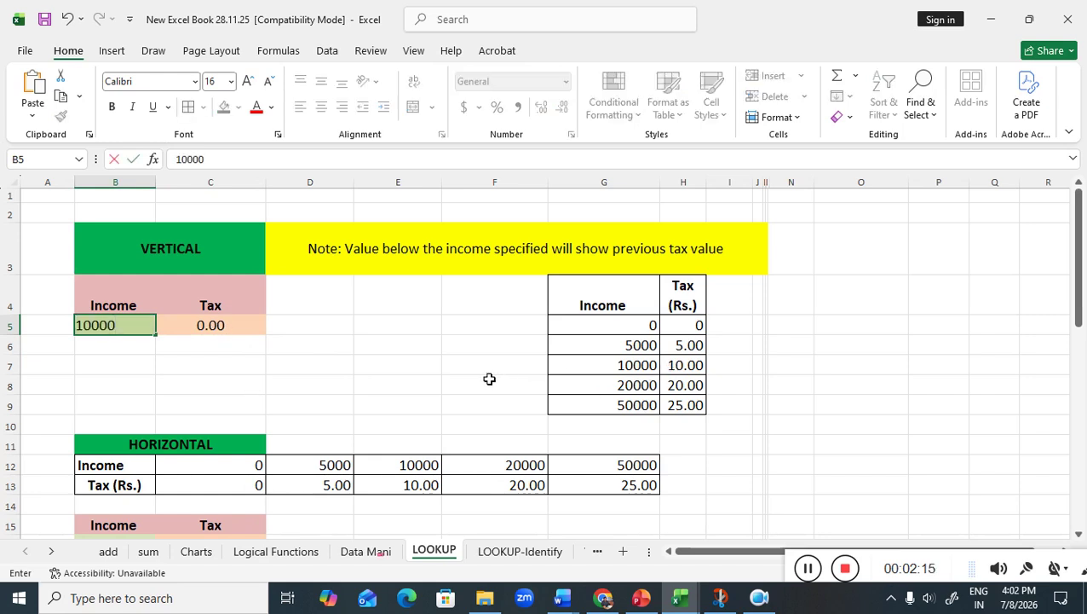
key("Return")
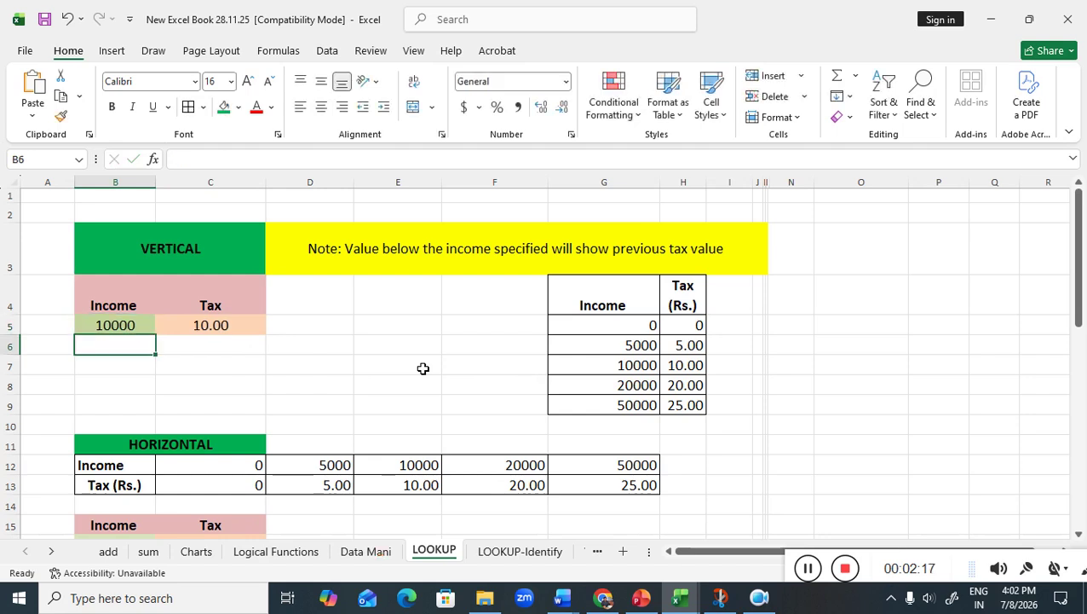
double_click(232, 331)
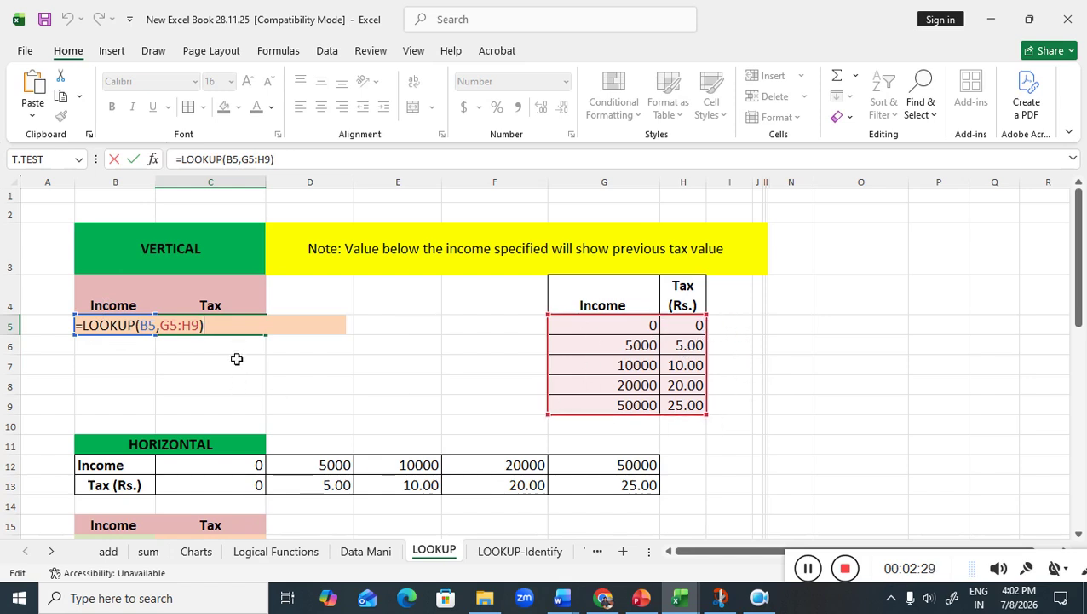
key("Return")
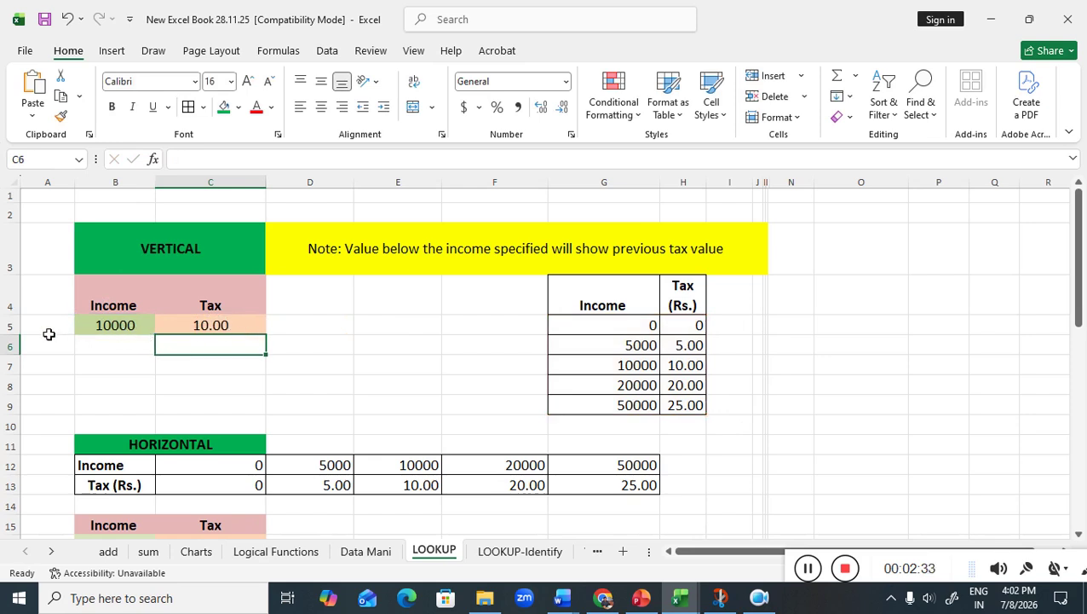
Set the income in B5 to 15000 and compare it with the 10000 and 20000 rows of the vertical table
double_click(111, 329)
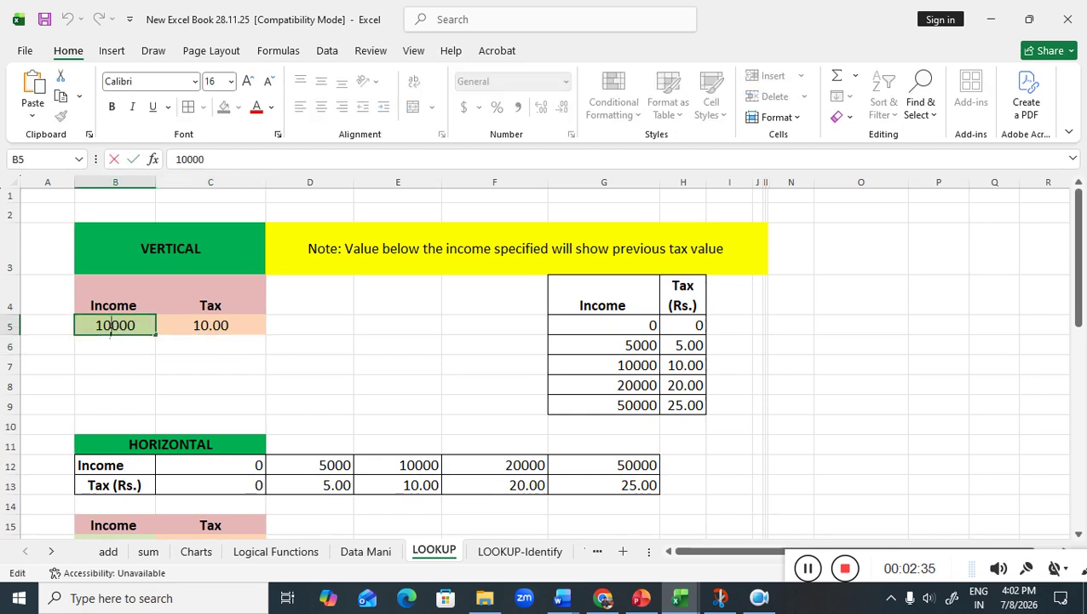
key("BackSpace")
type("5")
key("Return")
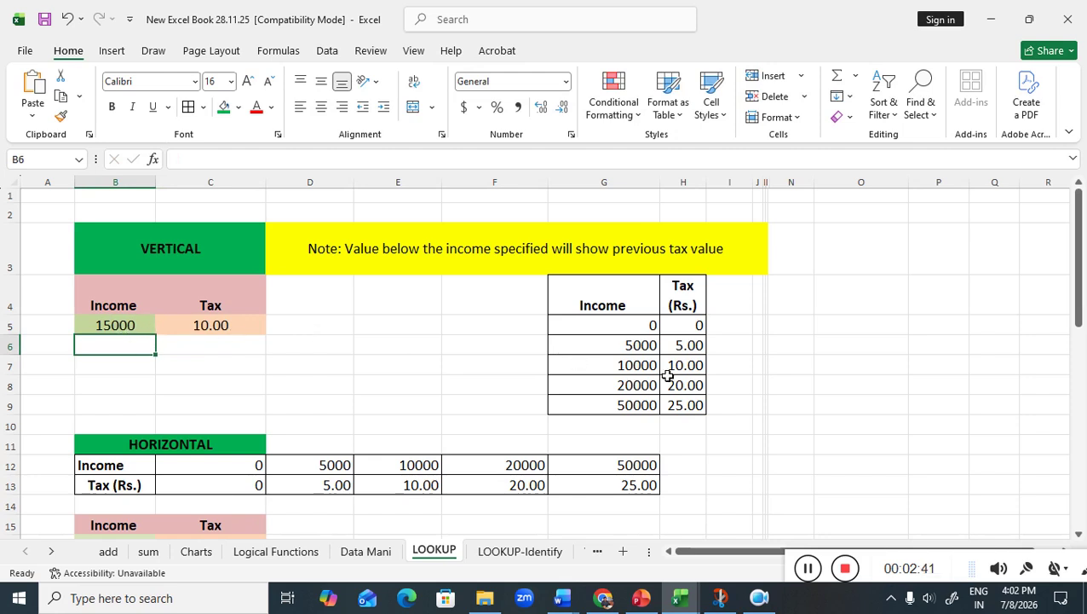
left_click(639, 368)
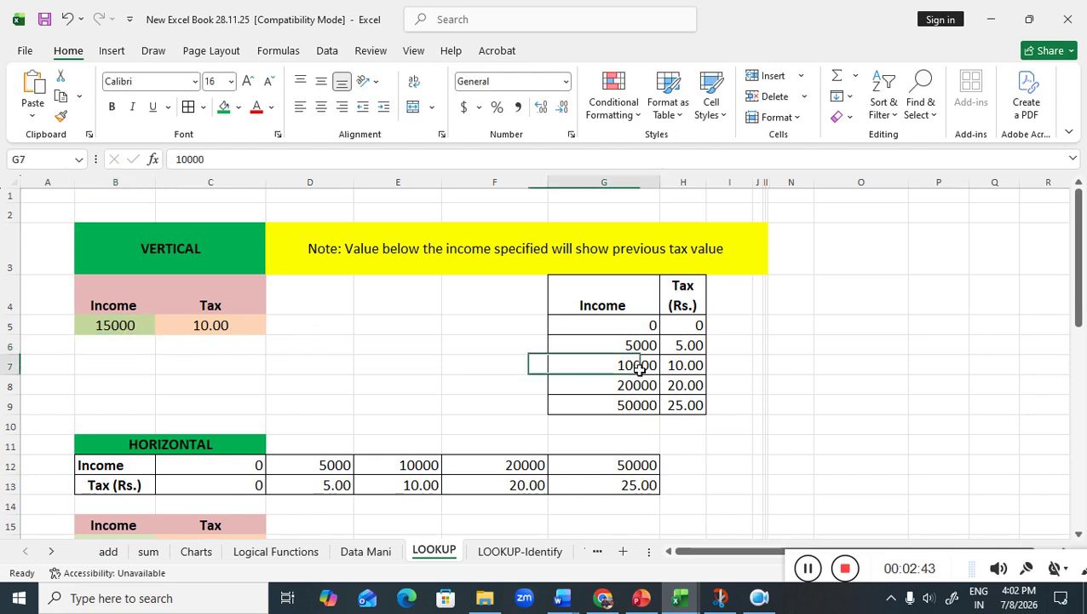
left_click(639, 386)
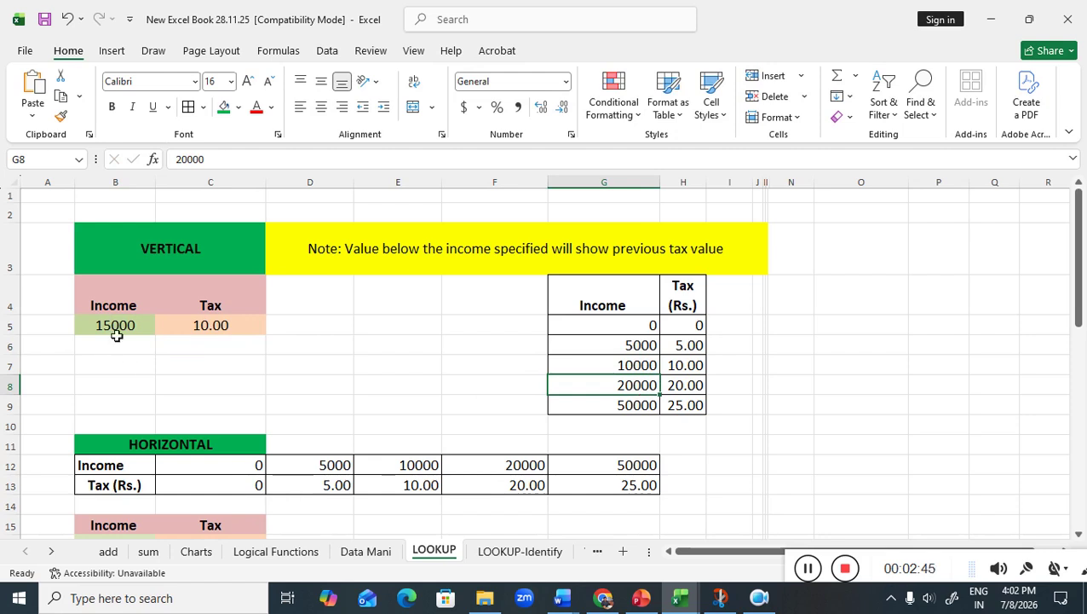
left_click(588, 367)
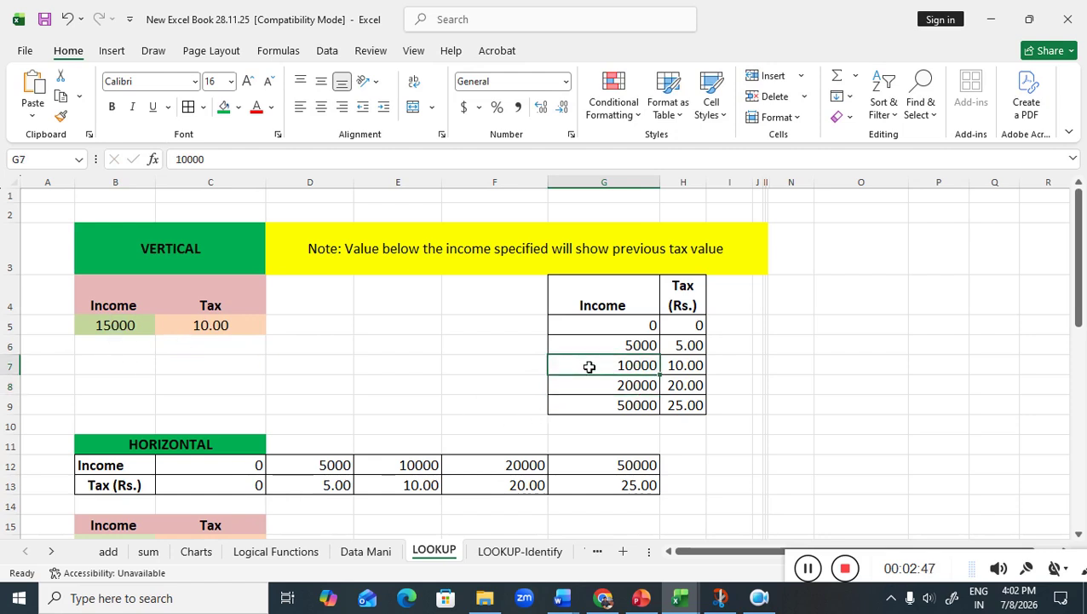
Set the income in B5 to 17000 to test another value between two brackets
left_click(117, 327)
double_click(116, 327)
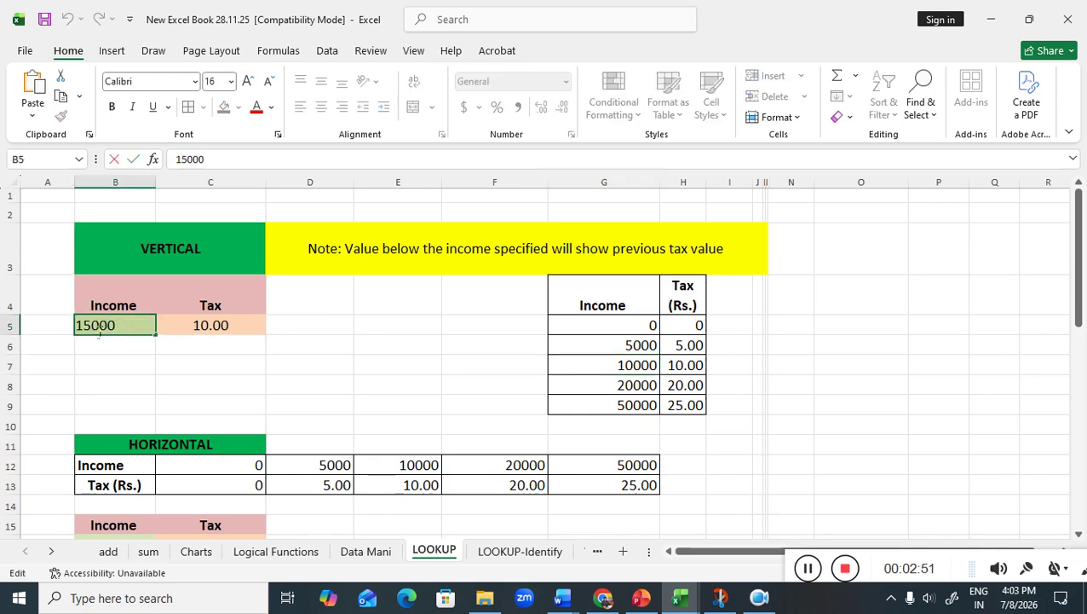
key("BackSpace")
type("7")
key("Return")
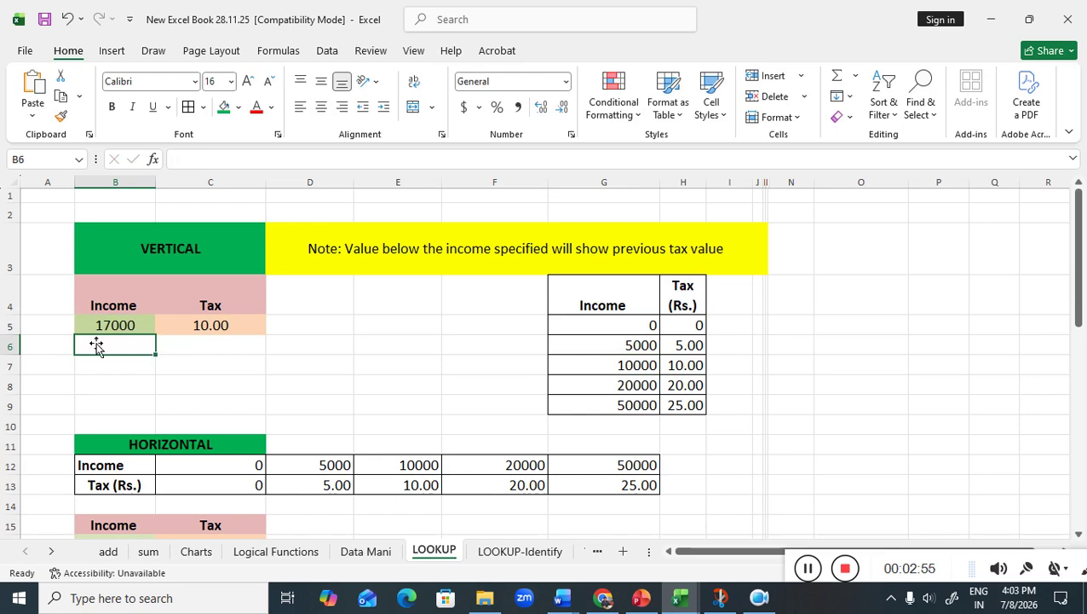
Set the income in B5 to 21000 to test the next tax bracket
double_click(109, 329)
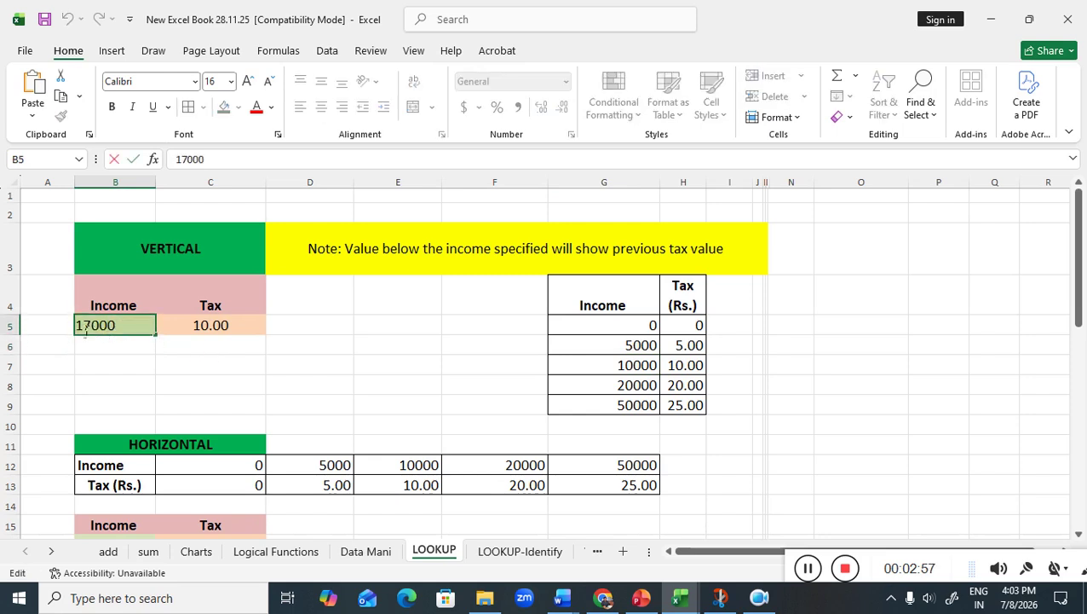
left_click_drag(85, 332, 75, 328)
type("21")
key("Return")
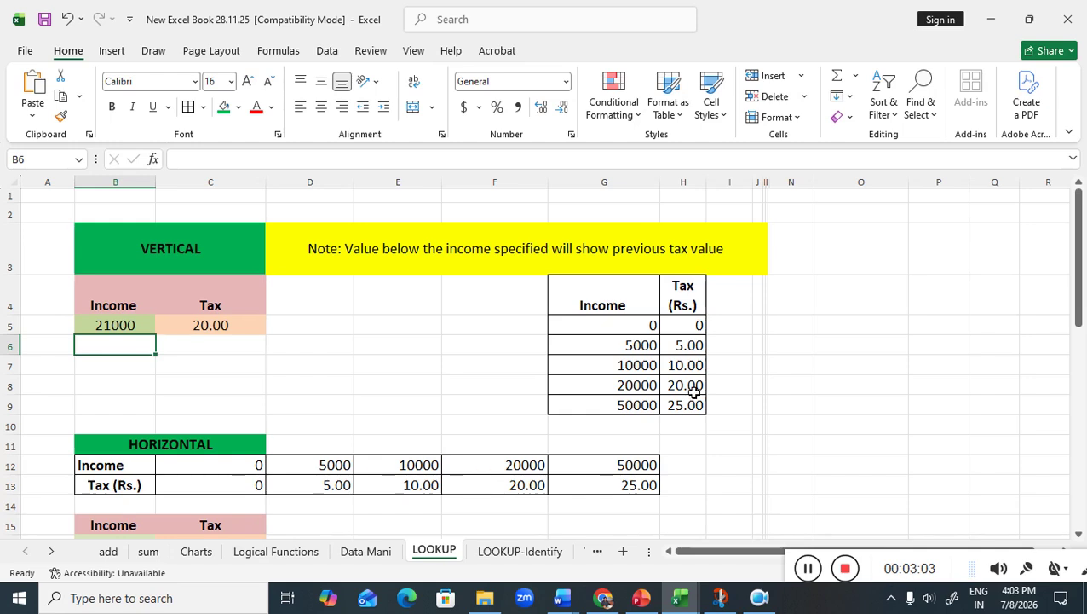
Set the income in B5 to 50000 to look up the highest tax bracket
left_click(100, 326)
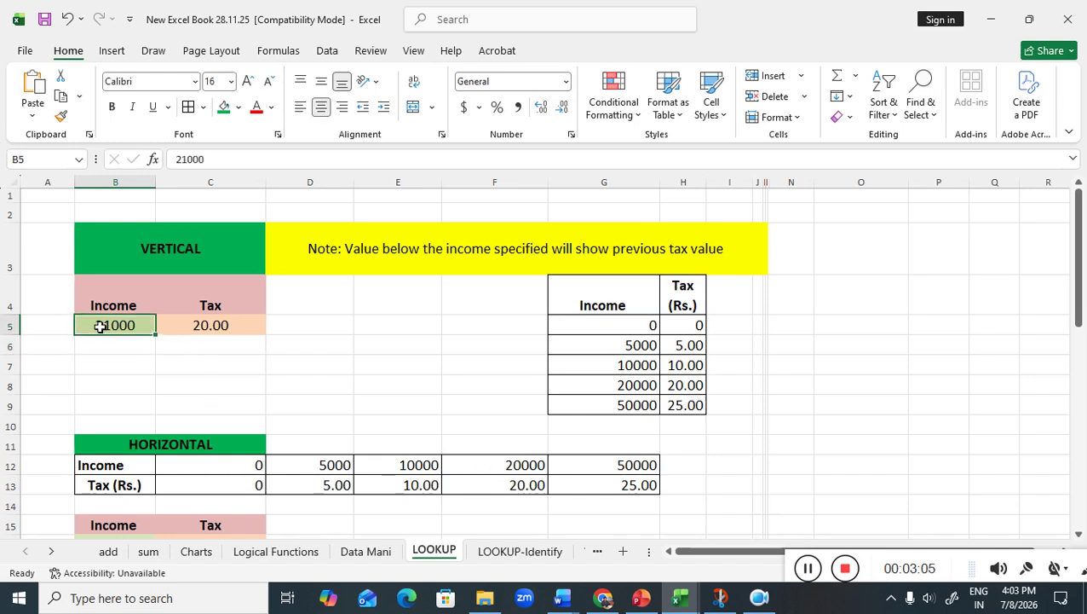
type("50000")
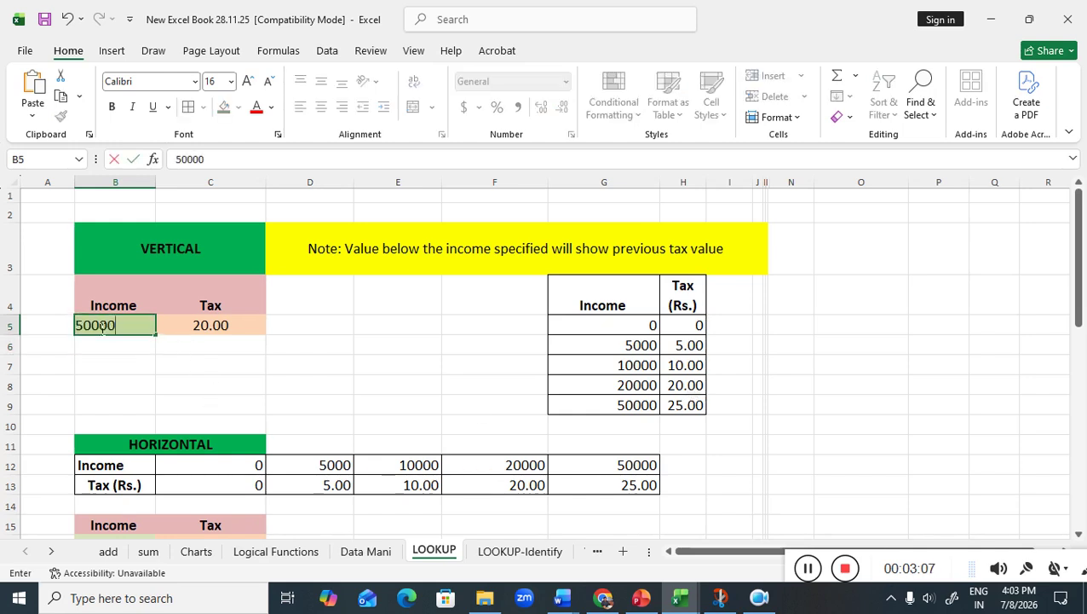
left_click(149, 365)
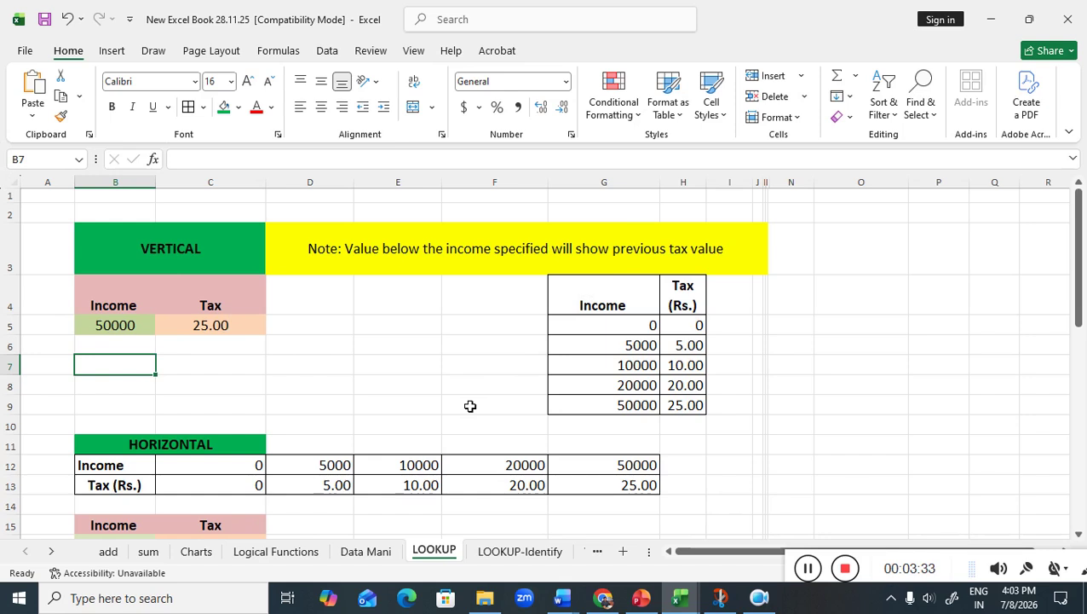
Centre the horizontal table's income and tax values in C12:G13 both vertically and horizontally
scroll(470, 406, "down", 1)
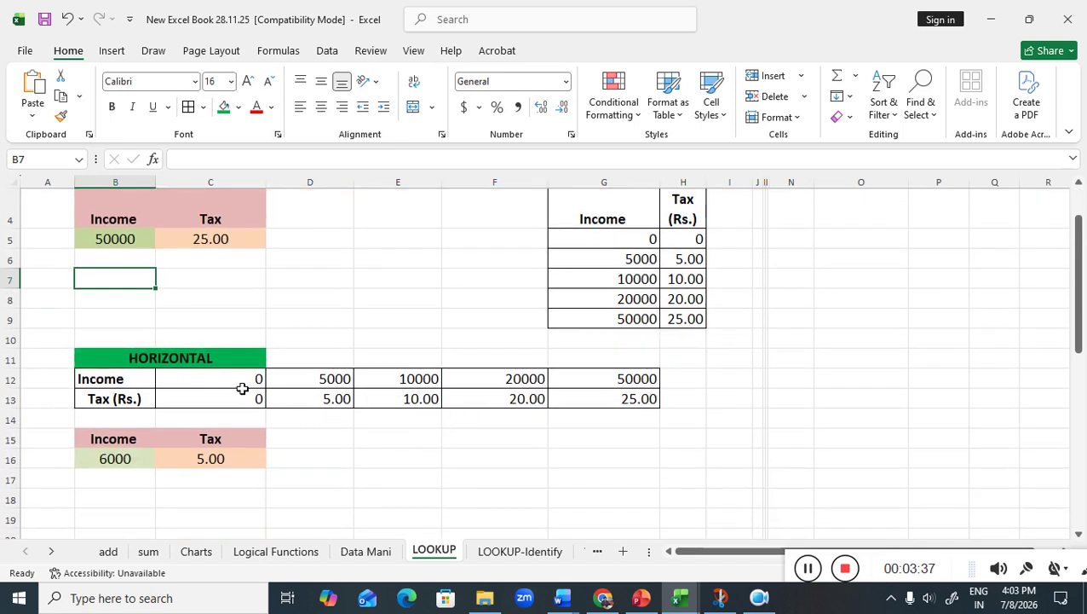
left_click_drag(229, 386, 658, 404)
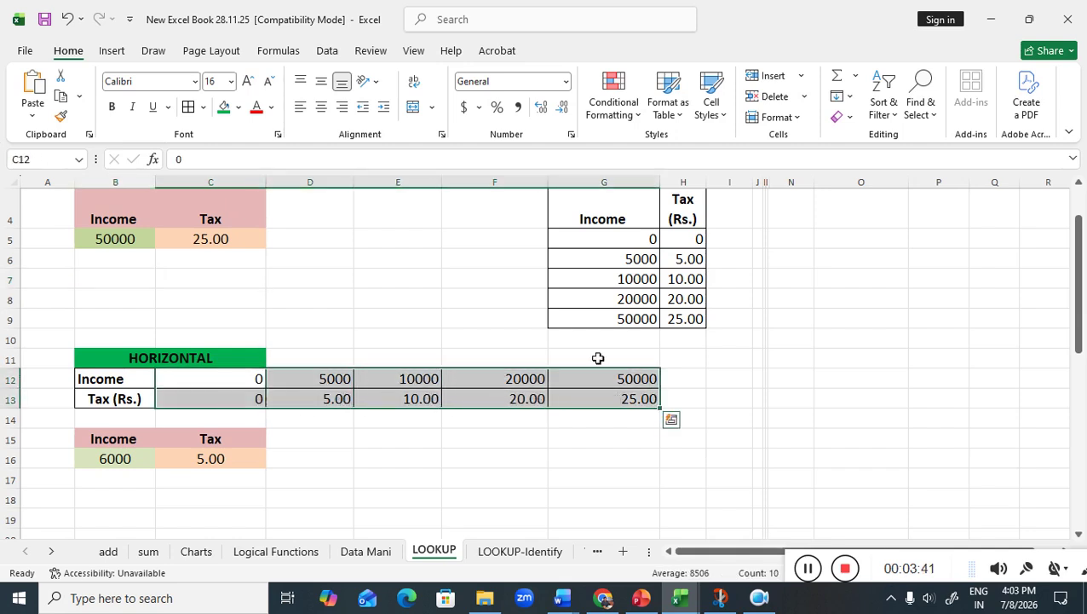
left_click(321, 84)
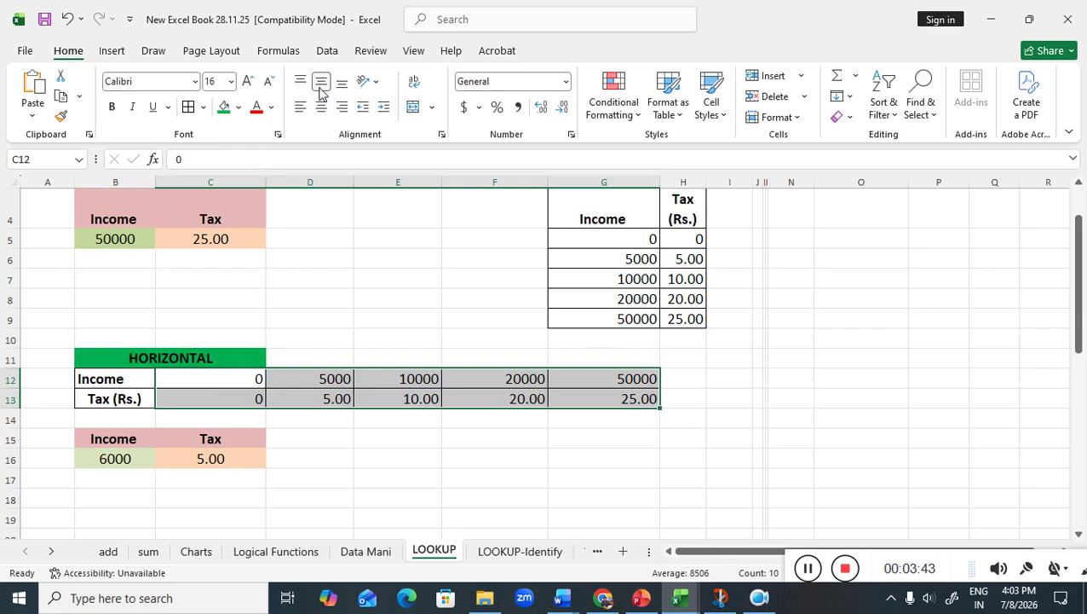
left_click(321, 107)
left_click(397, 437)
Examine each income and tax pair in the horizontal table, from column D through column G
left_click(338, 388)
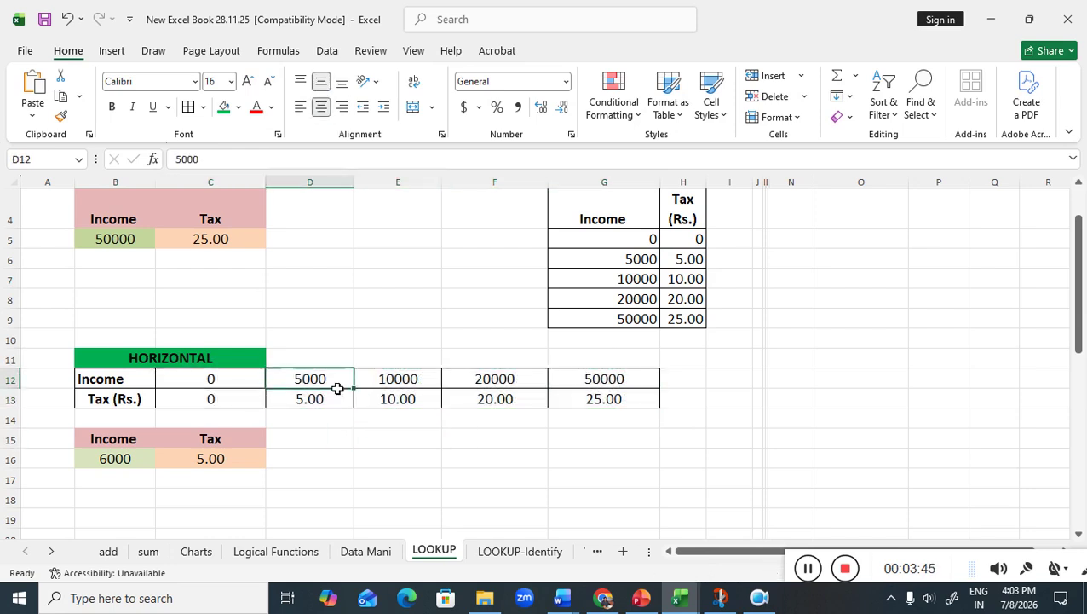
key("Down")
left_click(391, 383)
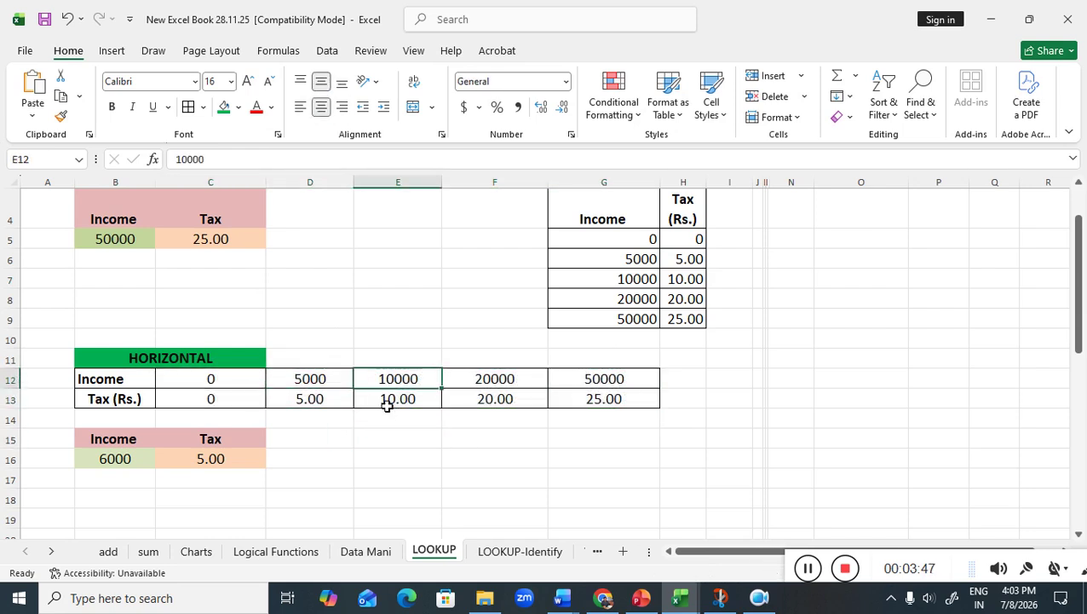
key("Down")
left_click(470, 386)
key("Down")
left_click(609, 381)
key("Down")
left_click(516, 439)
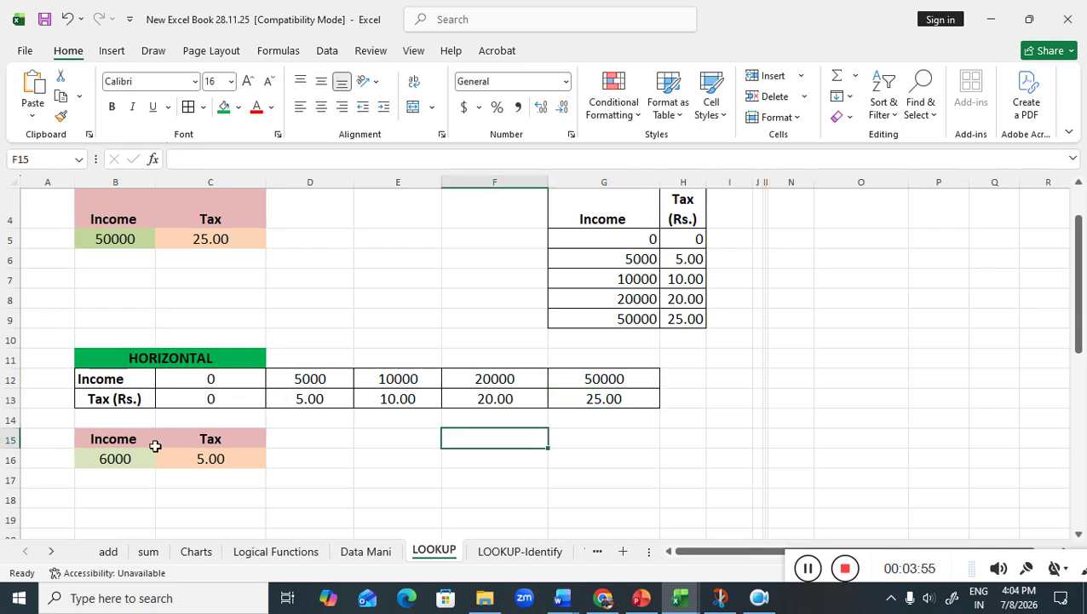
Inspect the LOOKUP formula in C16 and the ranges it references in the horizontal table
left_click(209, 460)
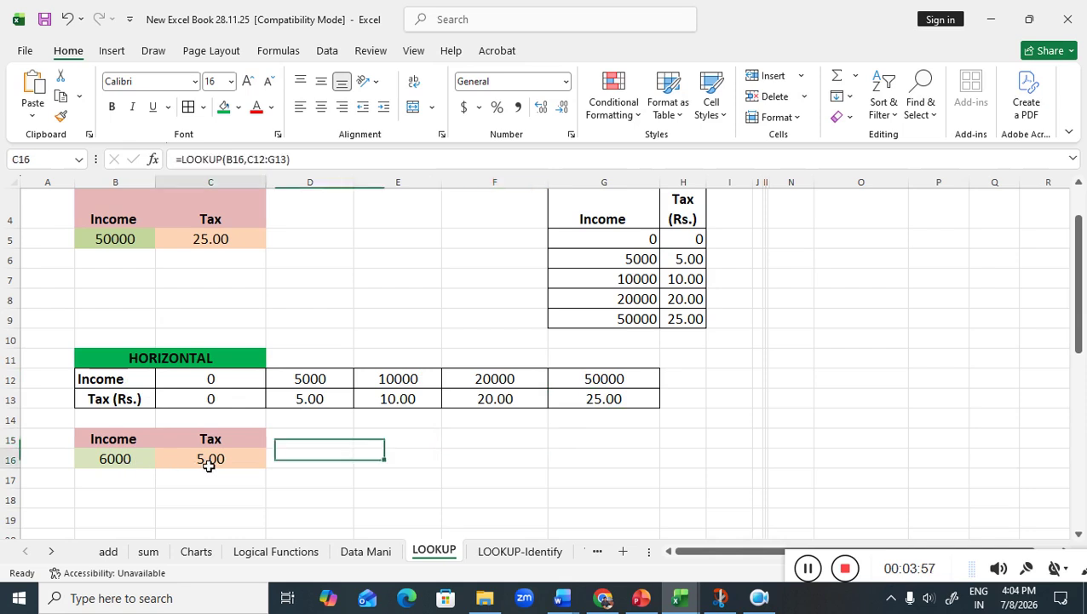
double_click(210, 462)
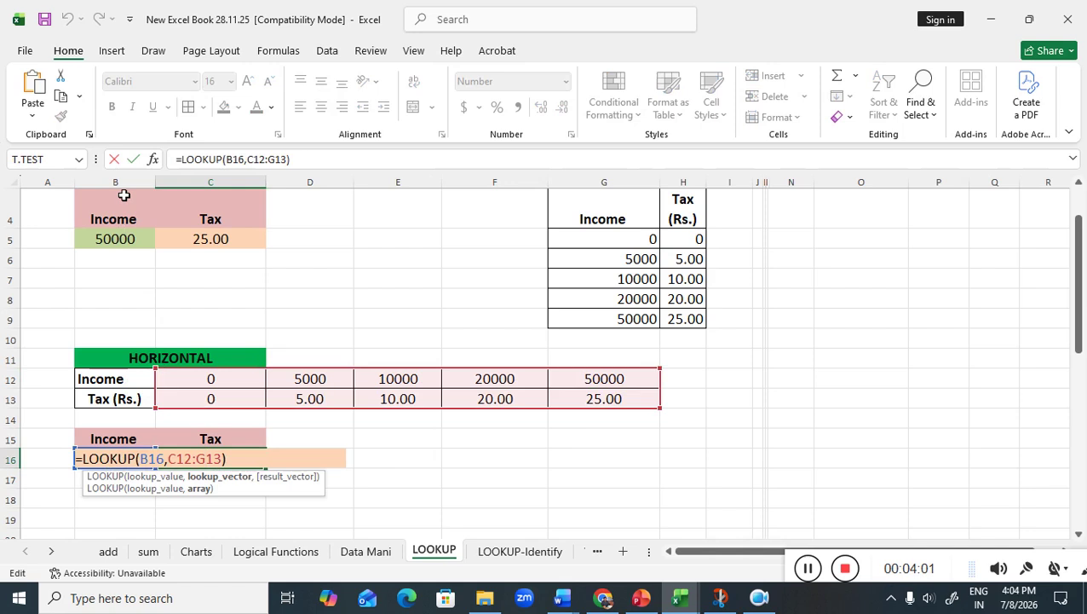
left_click(16, 467)
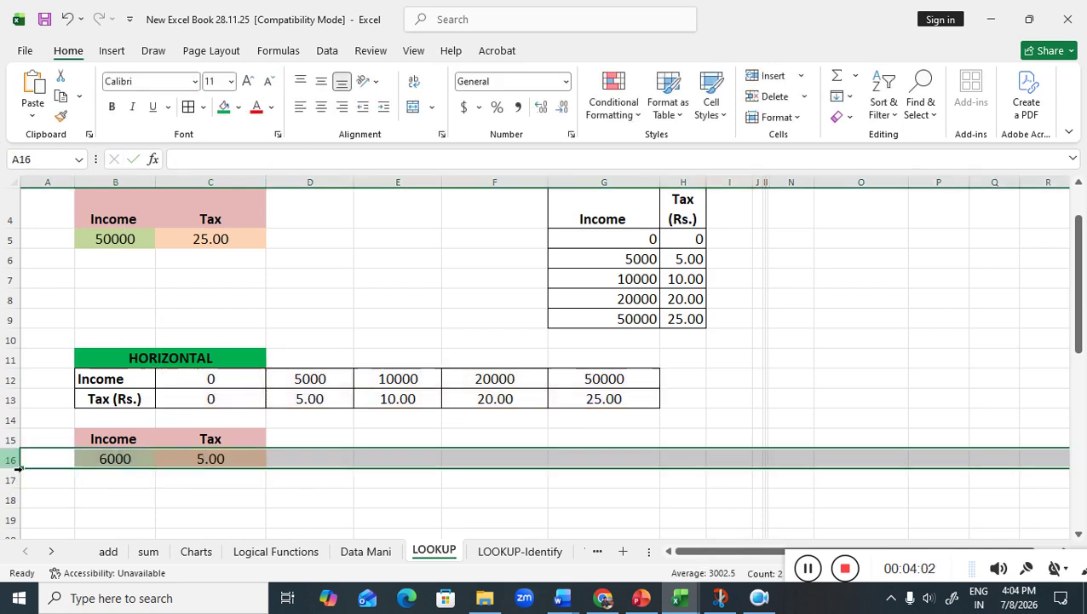
Review the lookup value and array arguments of the LOOKUP formula in C16, leaving the formula as it is
left_click(209, 471)
double_click(208, 461)
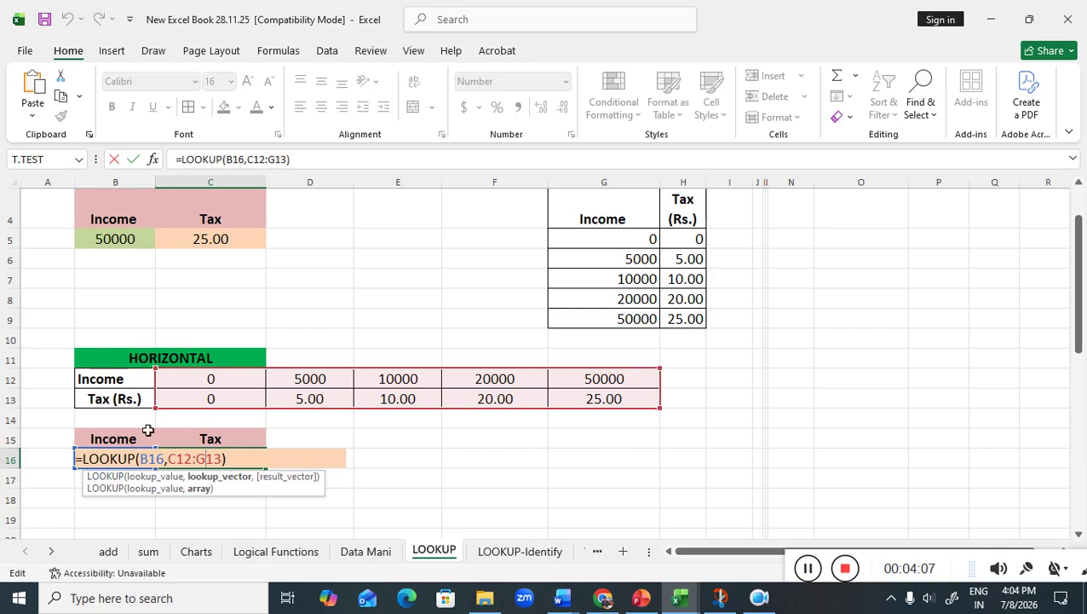
left_click(243, 465)
key("Return")
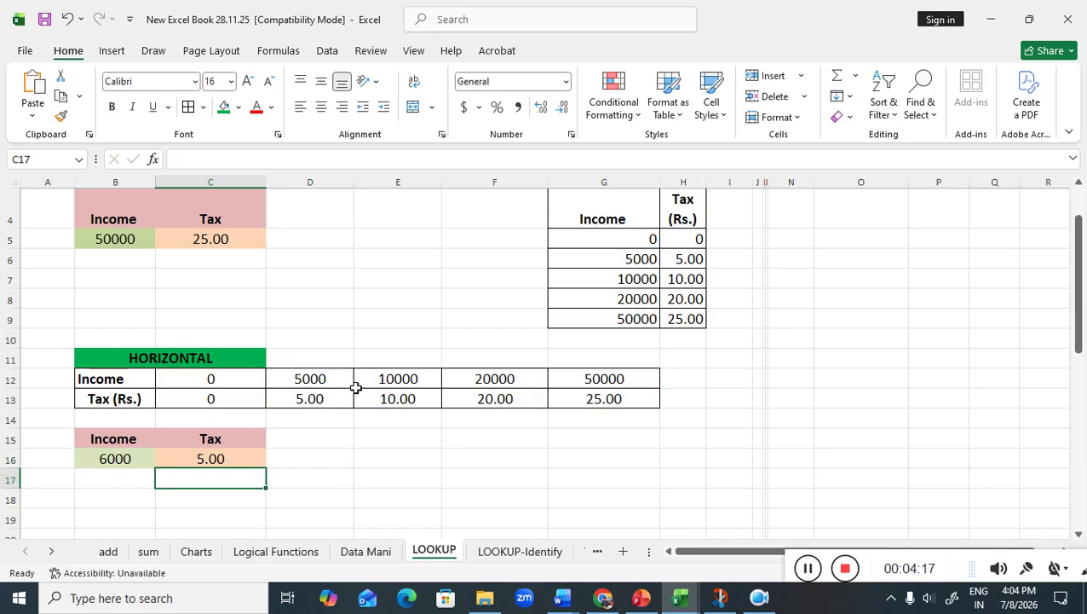
Look up the tax in the horizontal example for an income of 10000 and for 20000, entered in B16
left_click(129, 460)
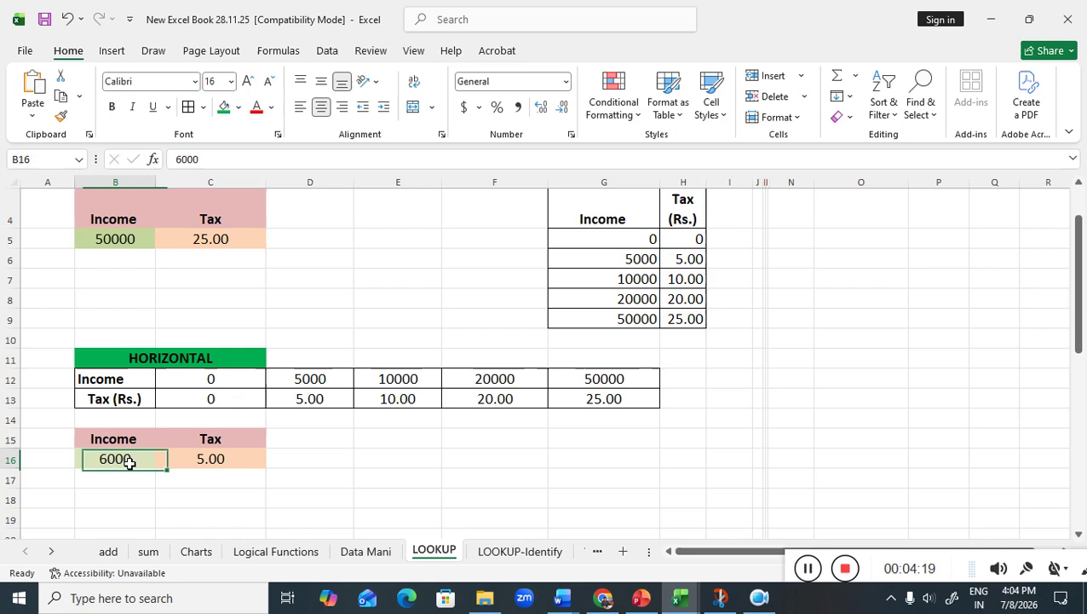
type("10000")
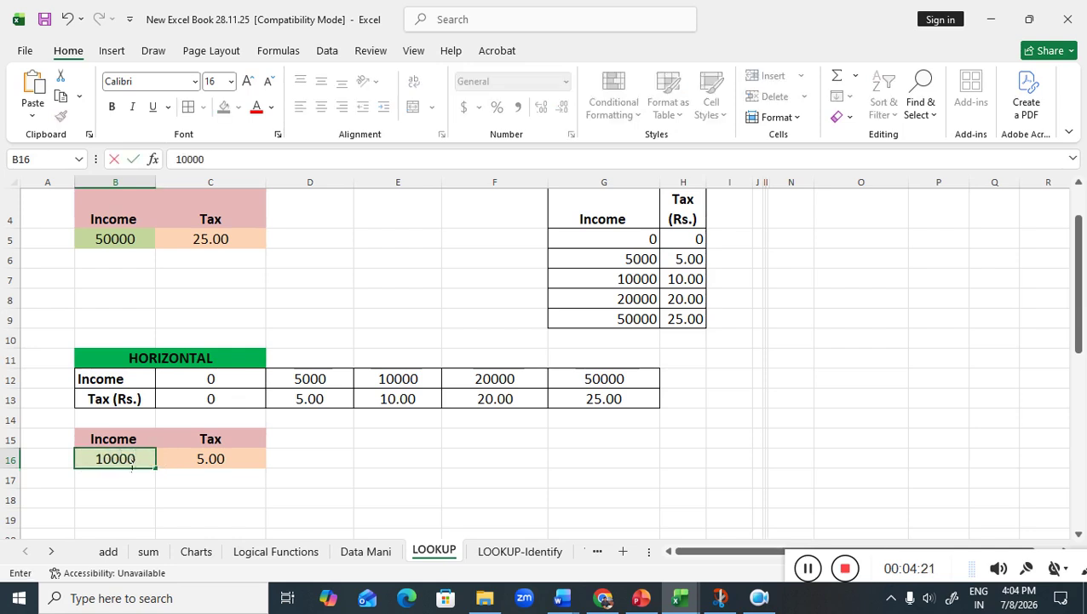
left_click(375, 480)
double_click(111, 460)
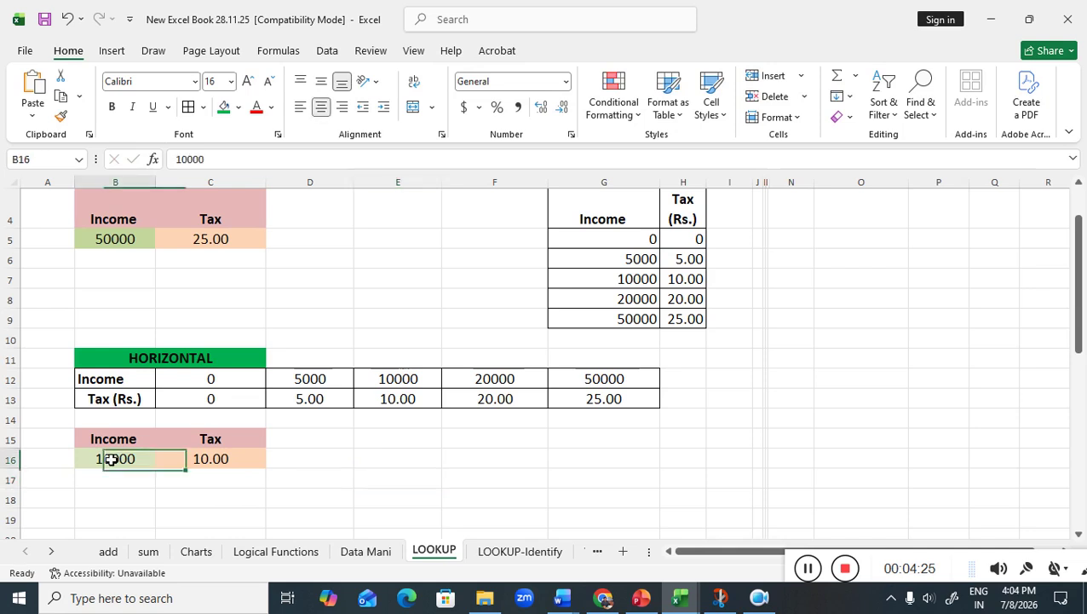
key("BackSpace")
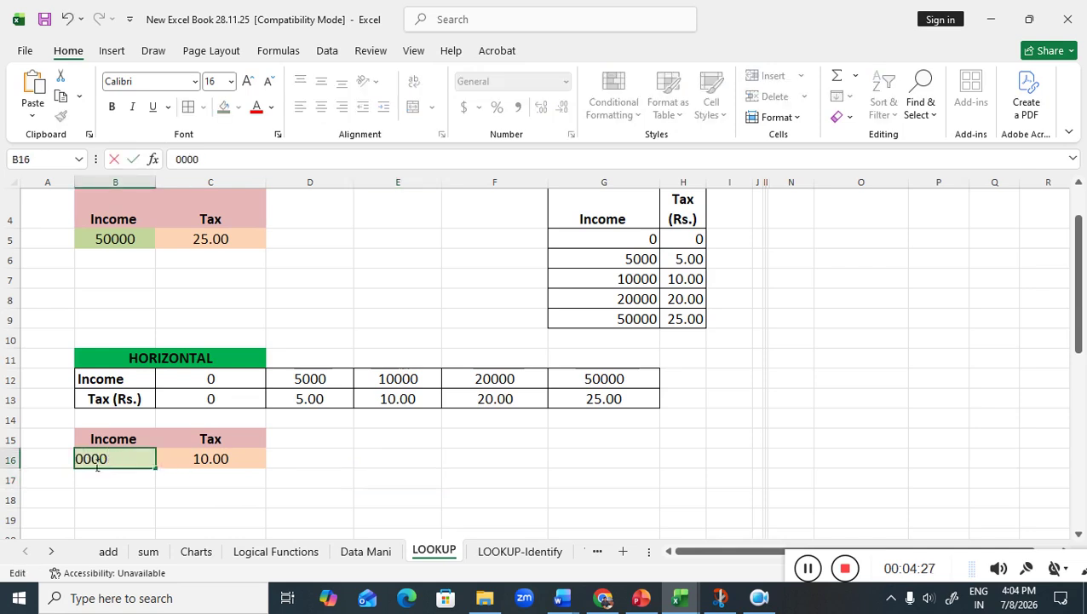
type("2")
left_click(302, 458)
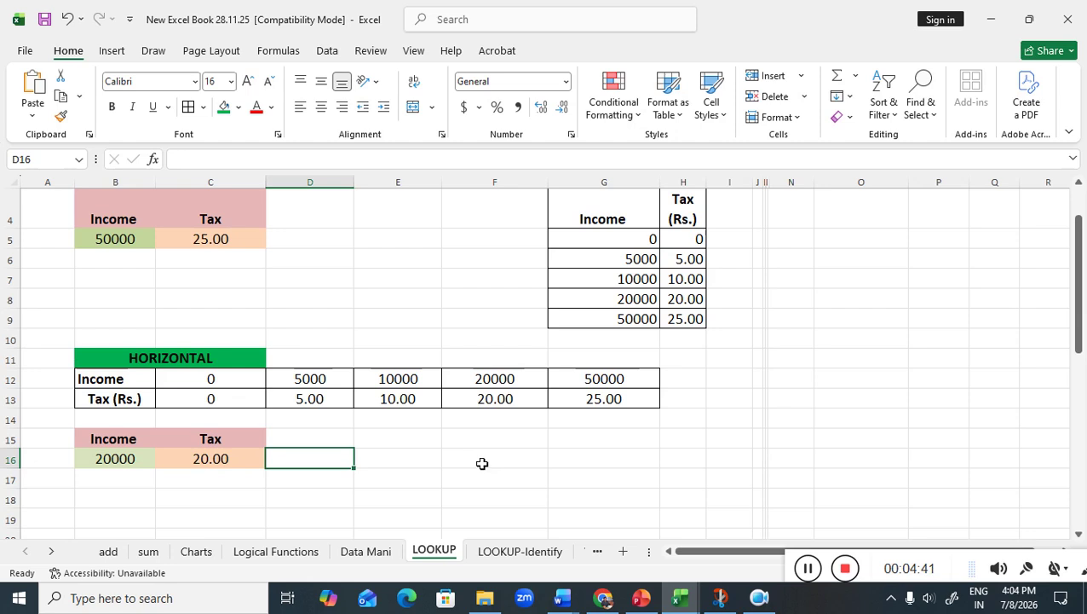
Recheck how the LOOKUP formula in C16 refers to the income cell and the horizontal table
left_click(243, 465)
double_click(212, 459)
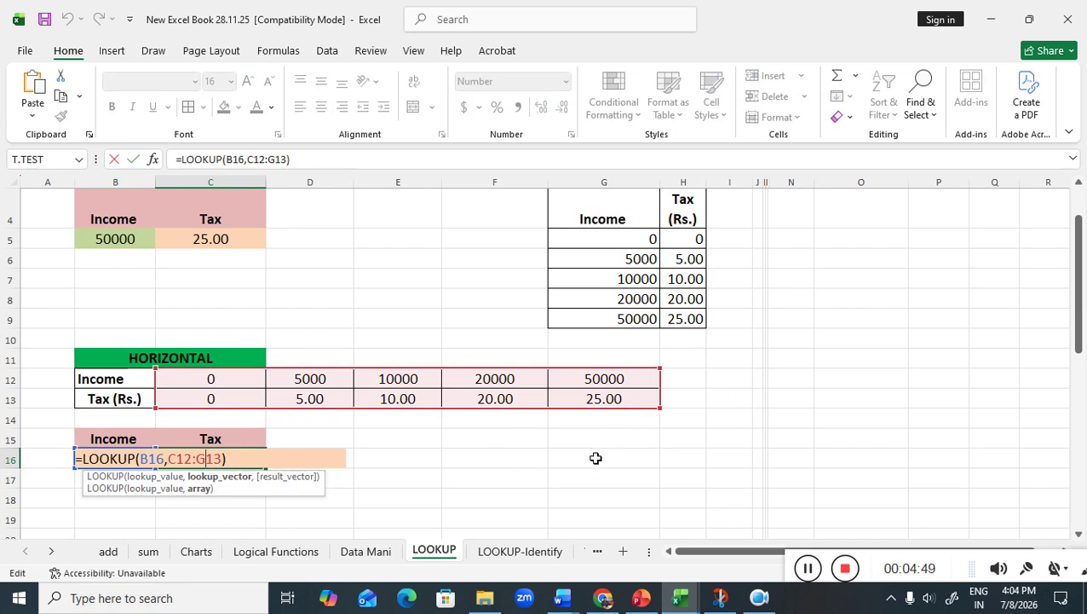
left_click(243, 461)
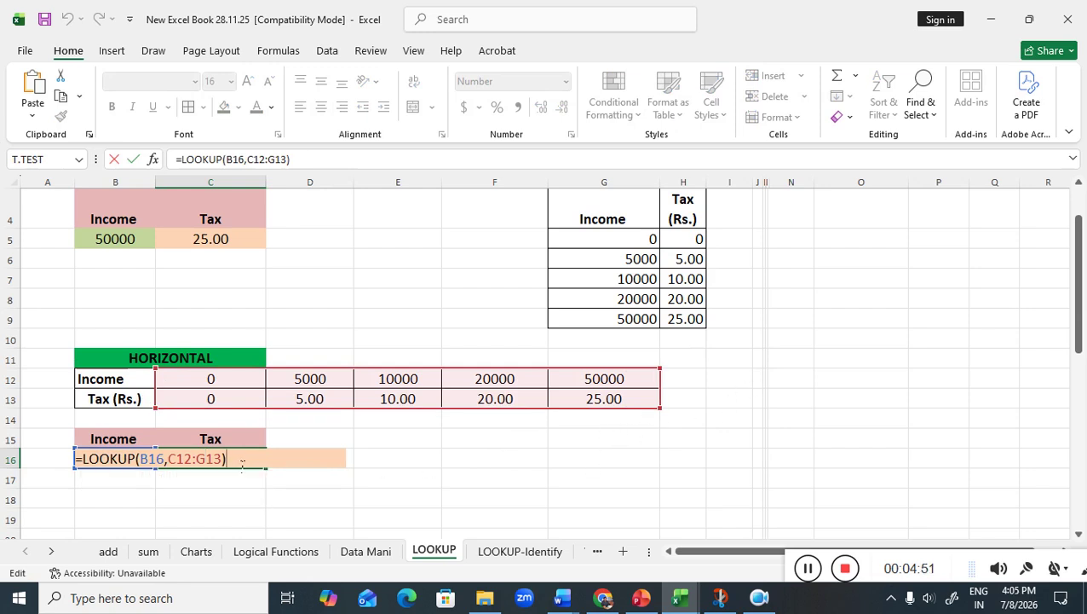
key("Return")
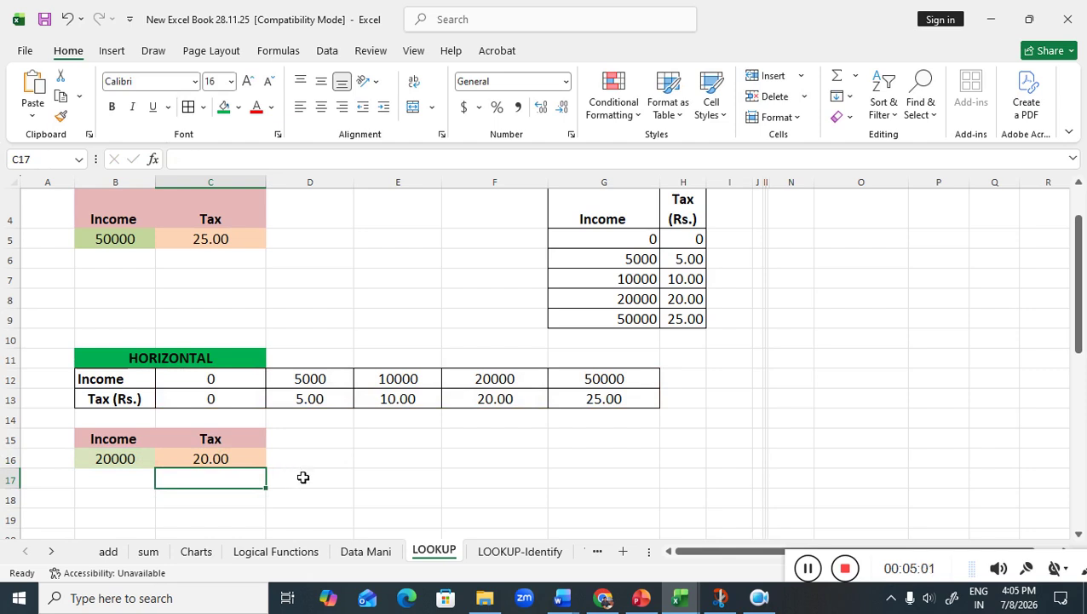
Examine the ID, Name and Phone Number columns of the contact table and the LOOKUP formula in F27
scroll(302, 478, "down", 4)
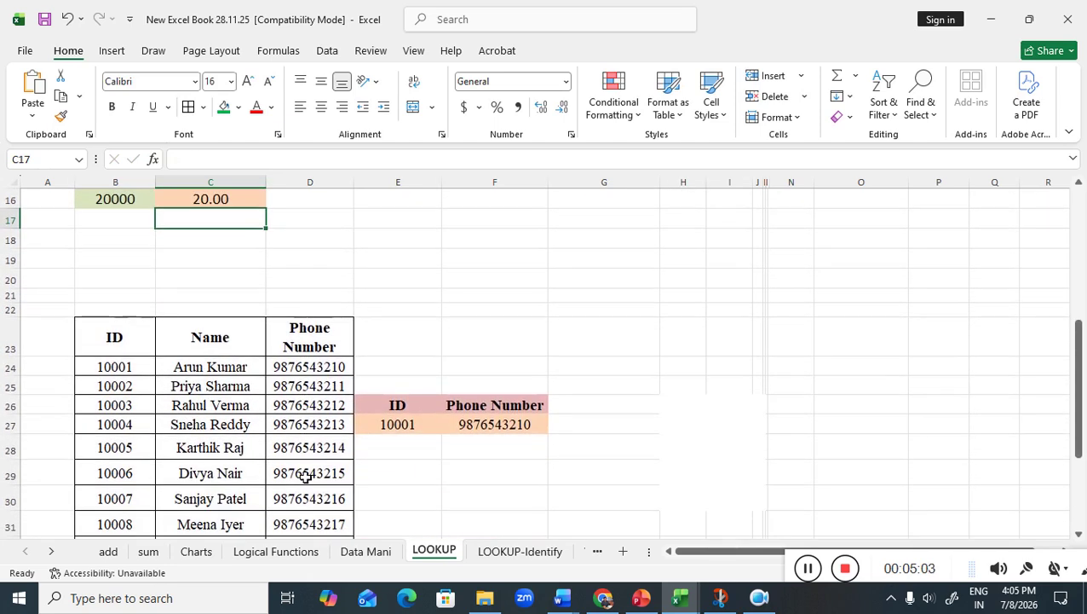
scroll(305, 477, "down", 1)
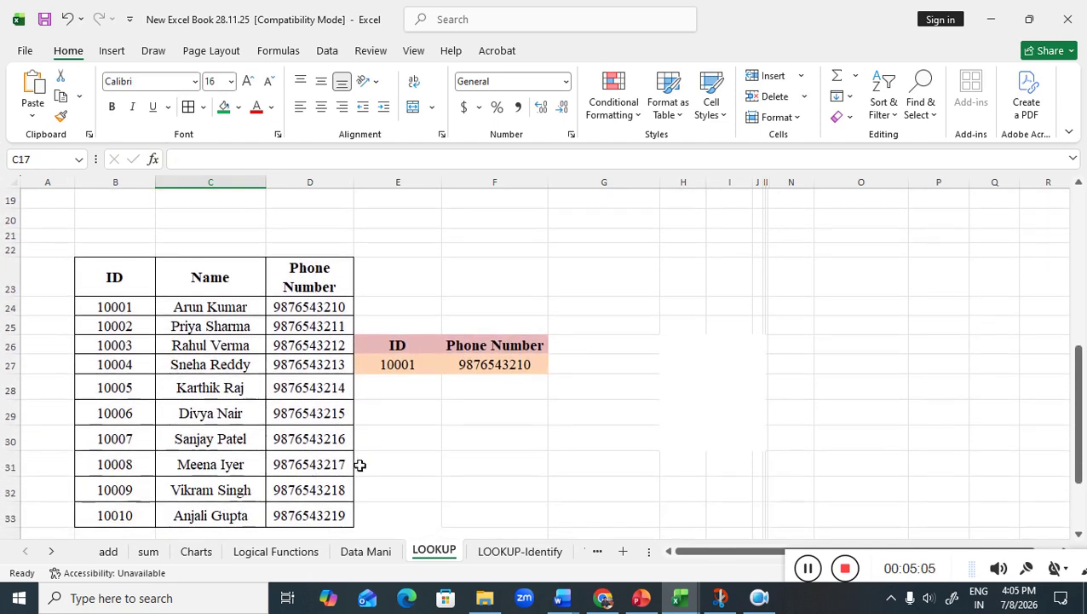
left_click(95, 288)
left_click(198, 286)
left_click(305, 287)
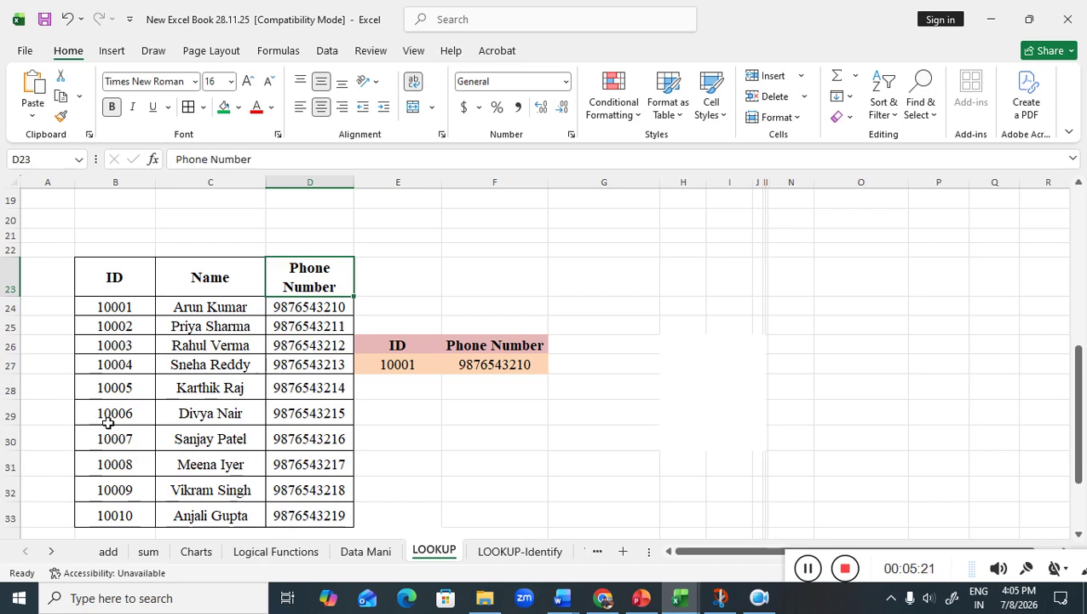
double_click(491, 364)
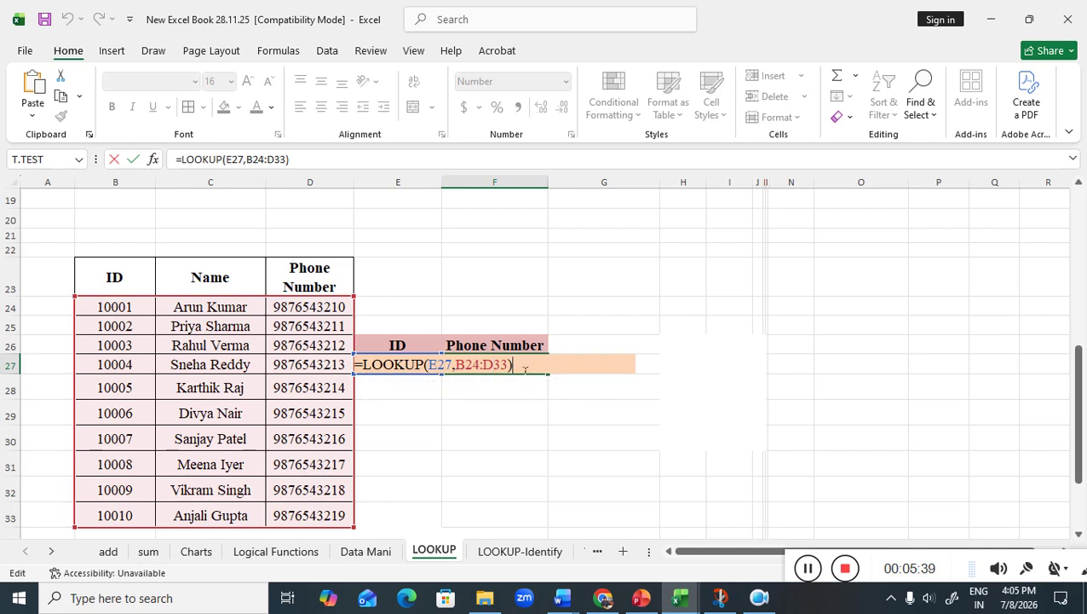
key("Return")
Set the lookup ID in E27 to the seventh contact's ID and compare the result with that contact's row in the table
left_click(406, 366)
double_click(430, 366)
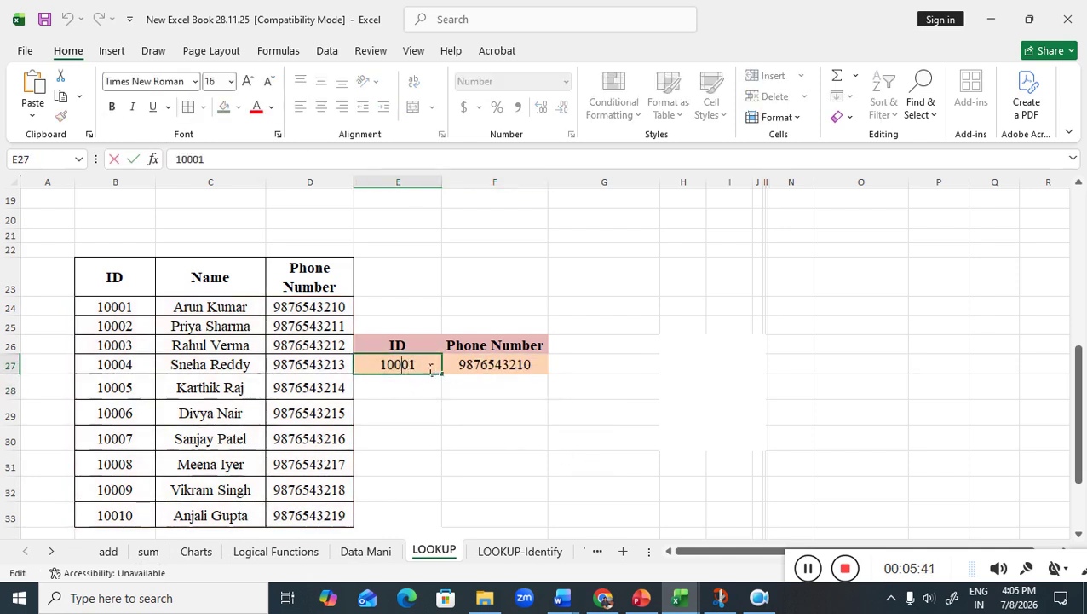
left_click_drag(432, 368, 379, 367)
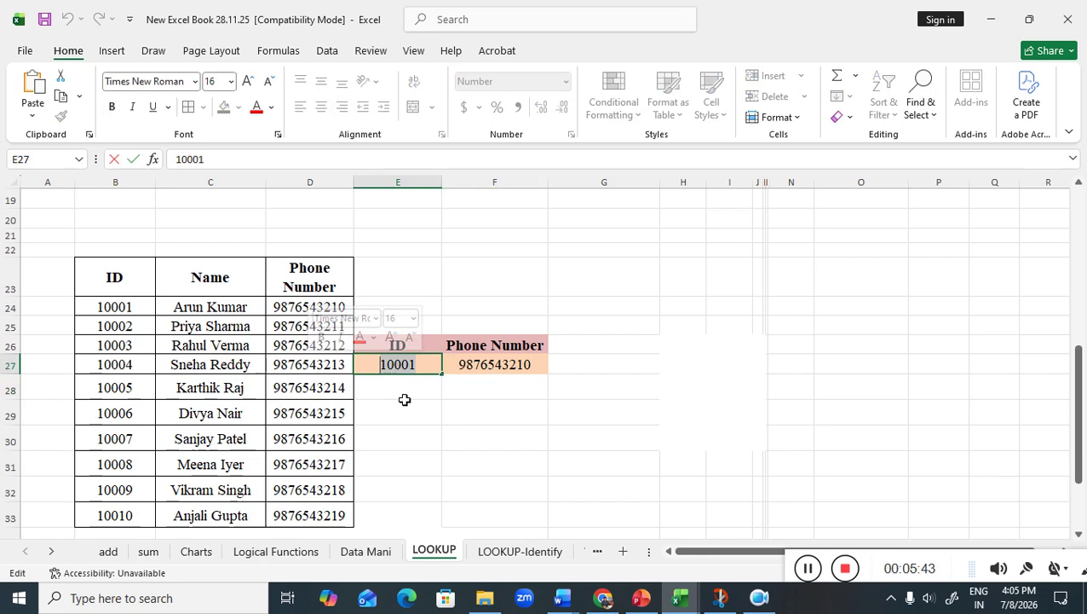
left_click(417, 394)
left_click(427, 366)
double_click(427, 369)
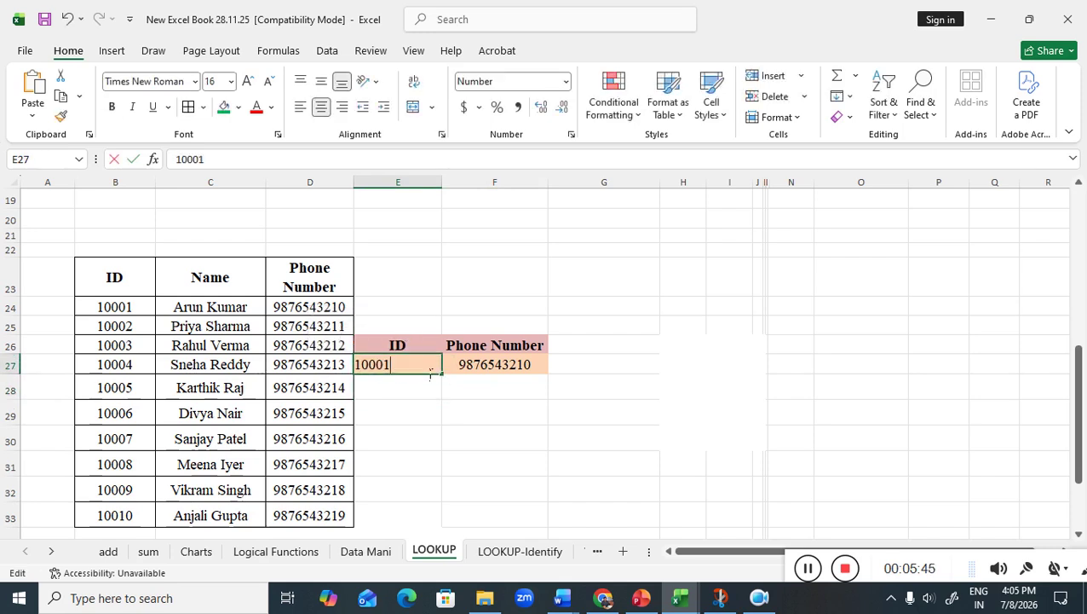
key("BackSpace")
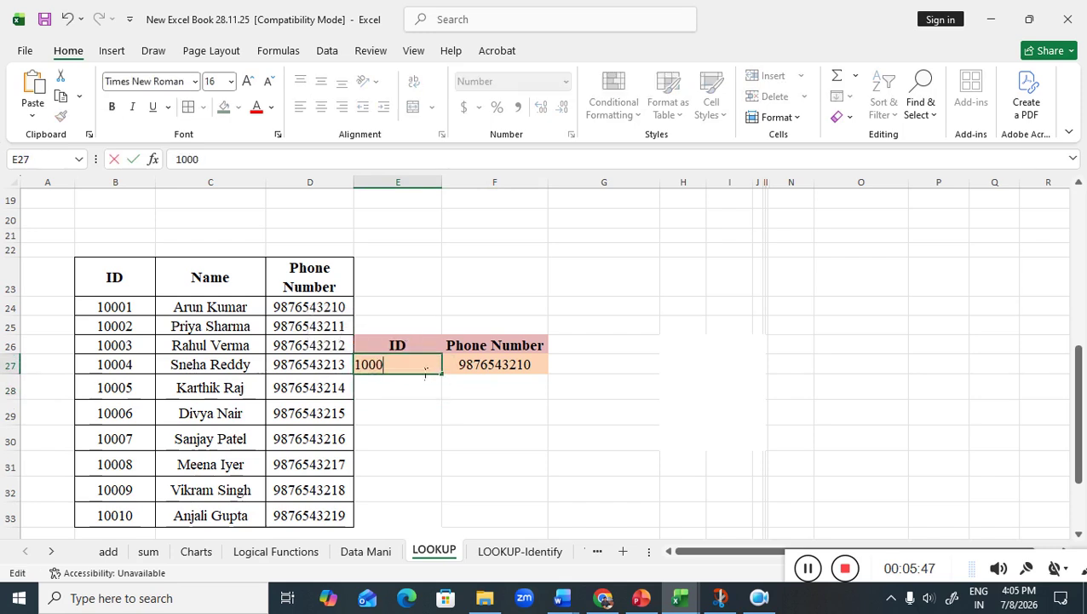
type("7")
key("Return")
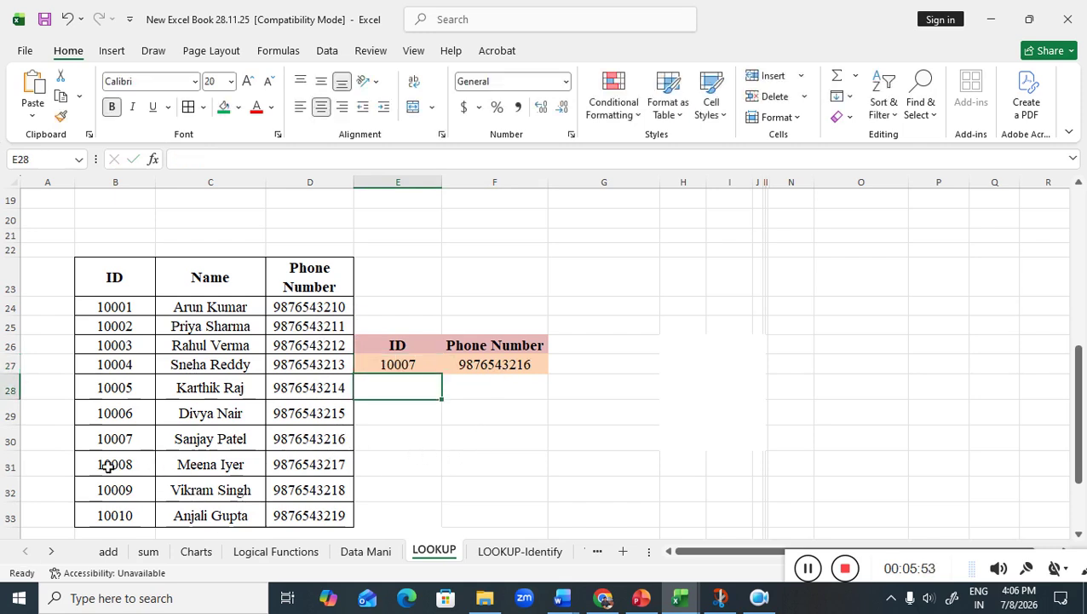
double_click(110, 440)
double_click(323, 441)
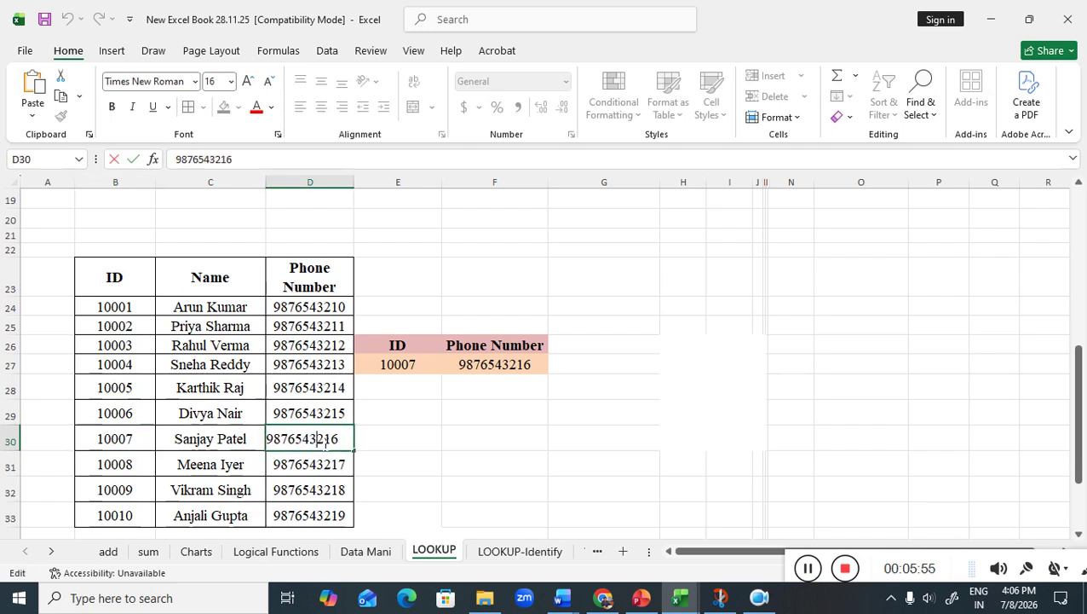
Set the lookup ID in E27 to the last contact's ID to retrieve the matching phone number
left_click(431, 367)
double_click(430, 367)
key("BackSpace")
key("BackSpace")
type("10")
key("Return")
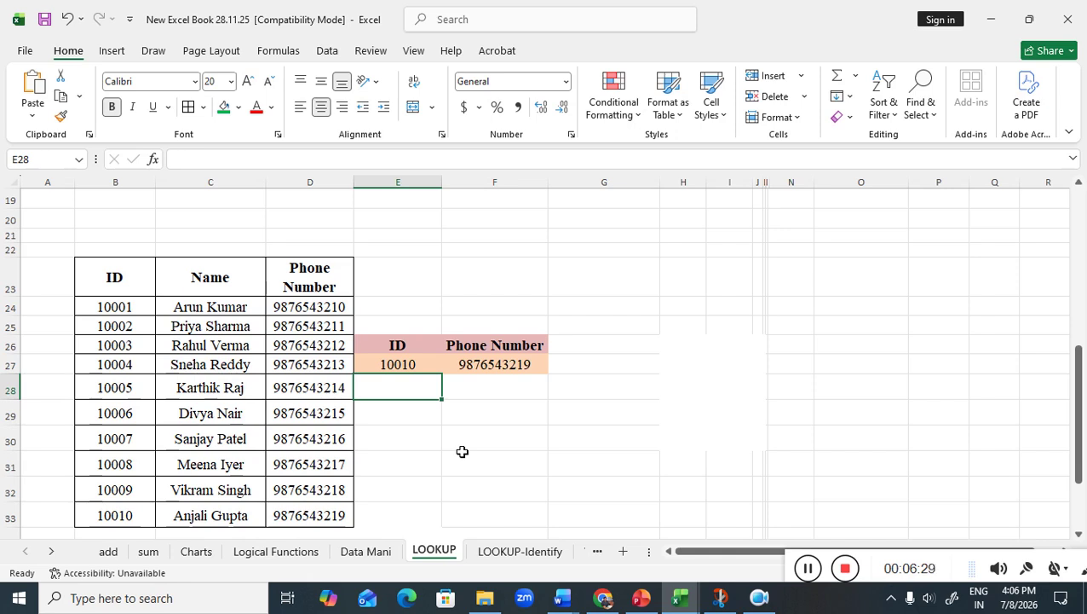
Review the vertical, horizontal and phone number lookup examples across the LOOKUP sheet
left_click(603, 367)
scroll(462, 442, "up", 6)
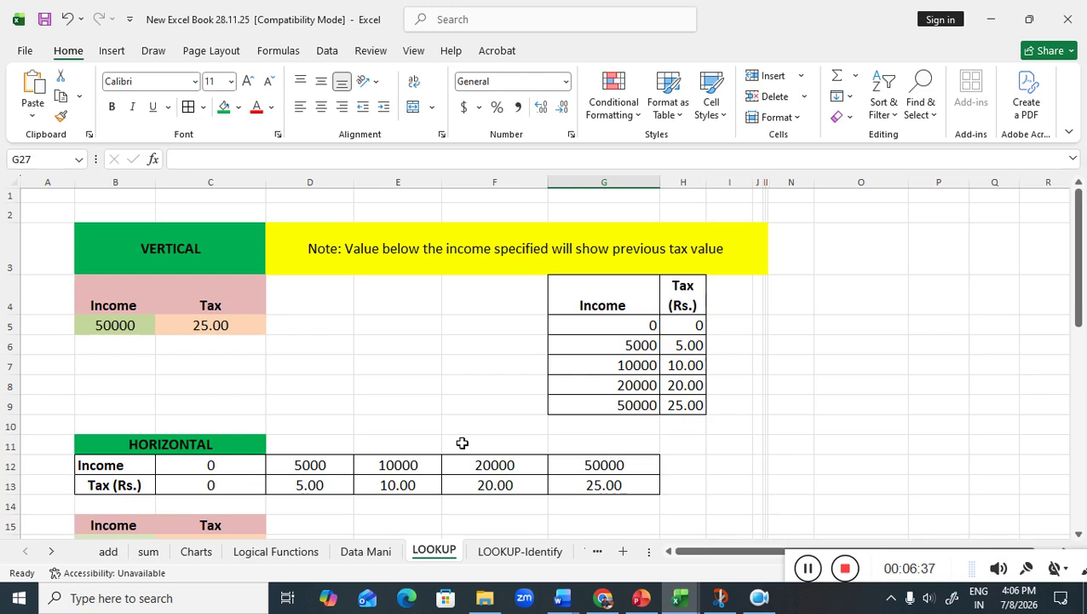
scroll(462, 442, "down", 6)
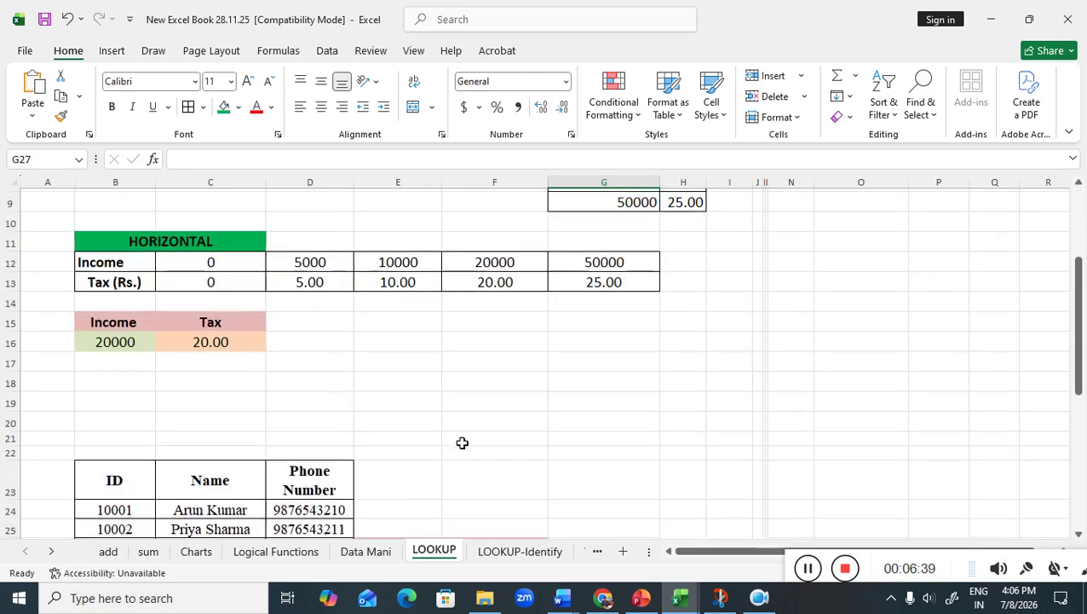
left_click(473, 420)
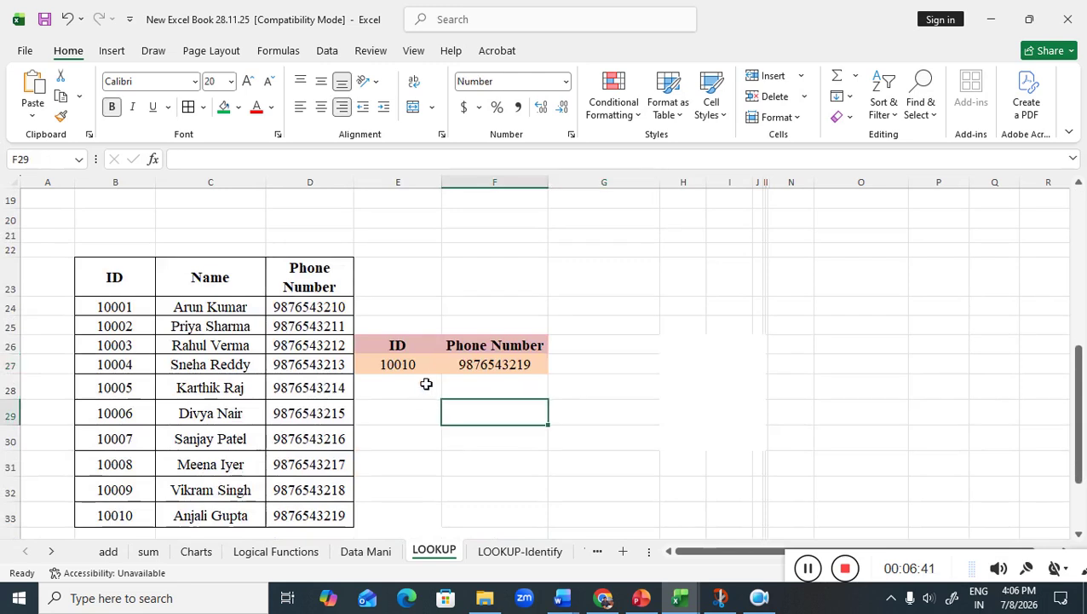
scroll(481, 454, "up", 3)
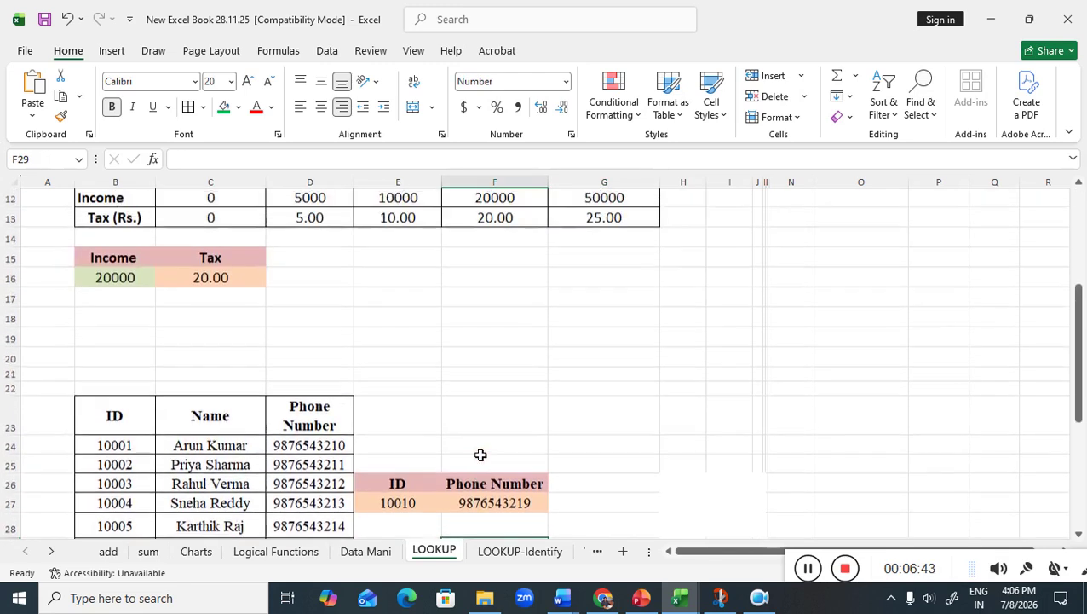
scroll(466, 402, "up", 3)
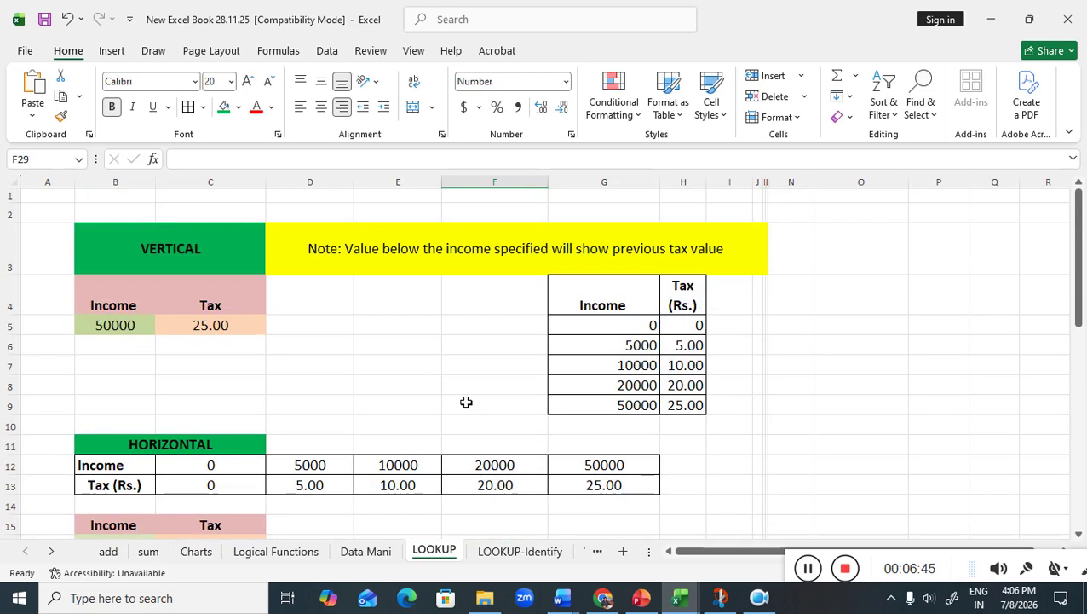
scroll(466, 401, "down", 6)
scroll(420, 449, "down", 2)
left_click(415, 456)
left_click(367, 507)
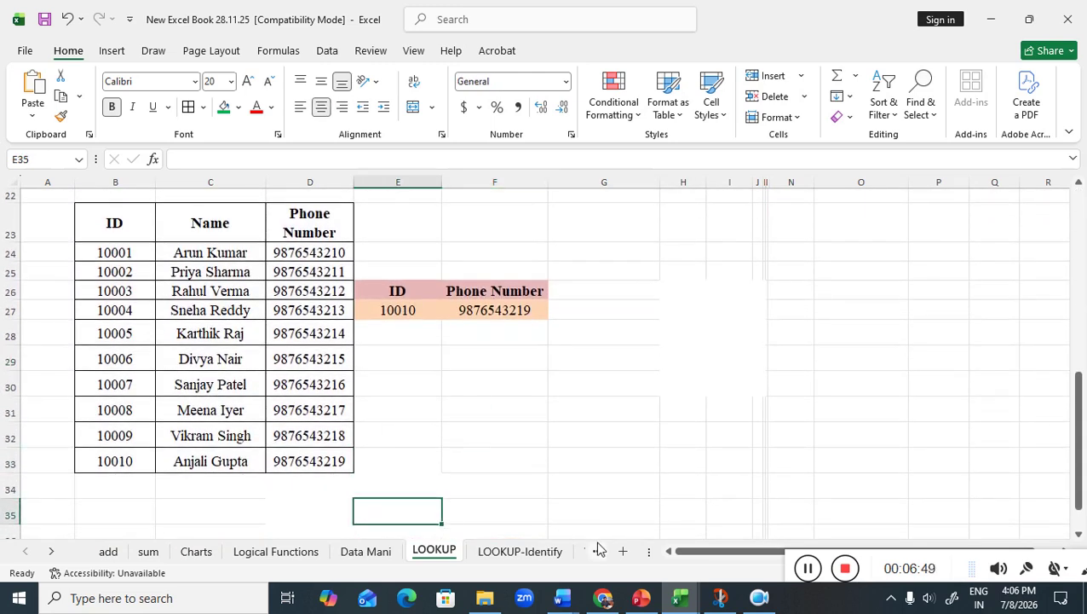